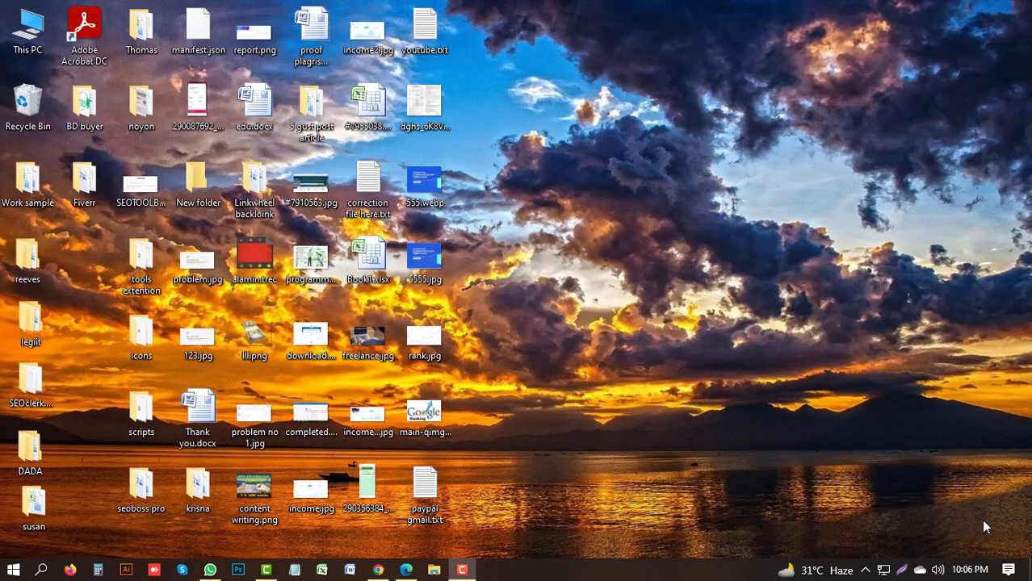
Step: Switch to Microsoft Edge and open YouTube in a new tab
left_click(406, 571)
left_click(408, 570)
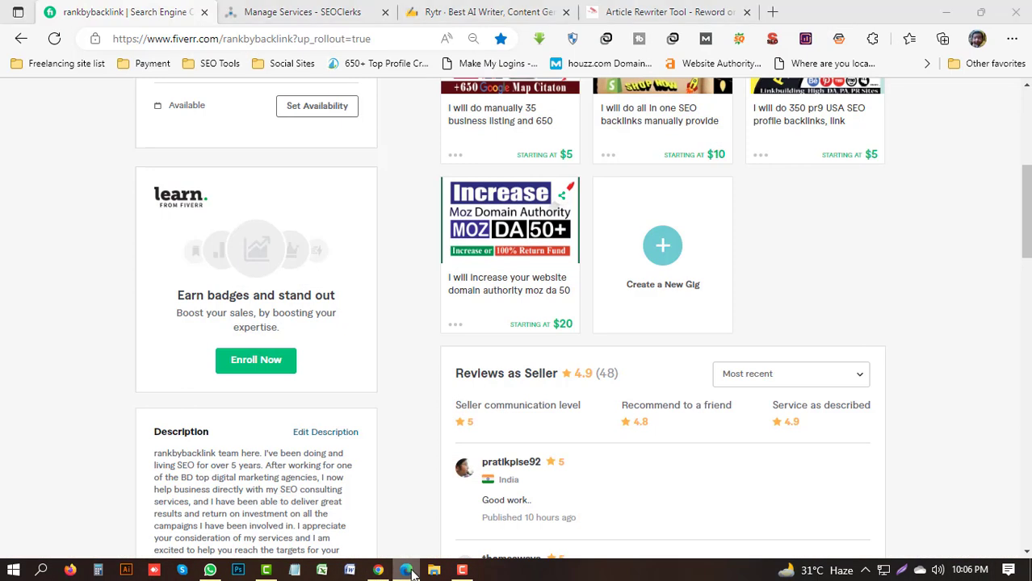
left_click(408, 570)
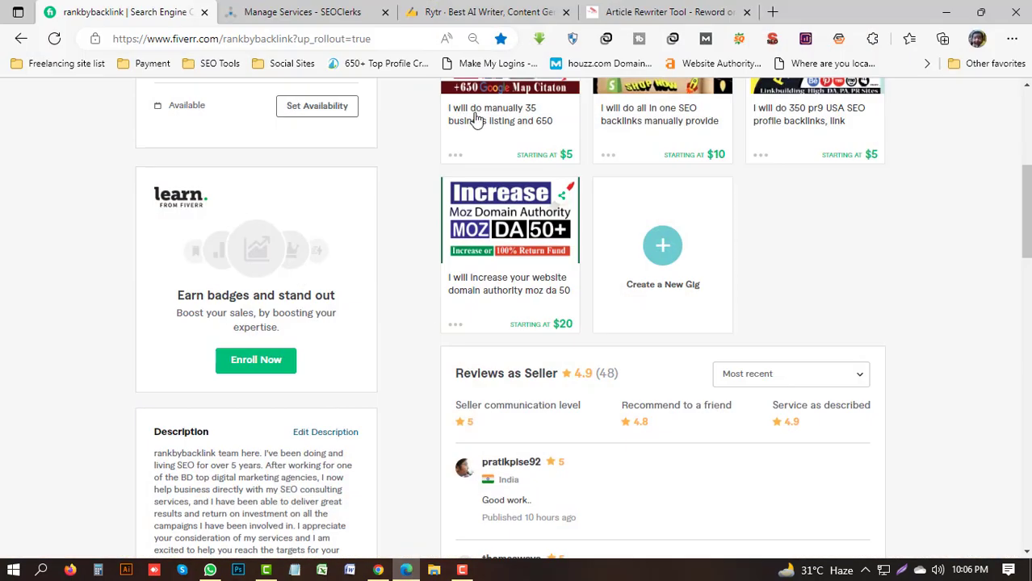
left_click(772, 11)
left_click(445, 39)
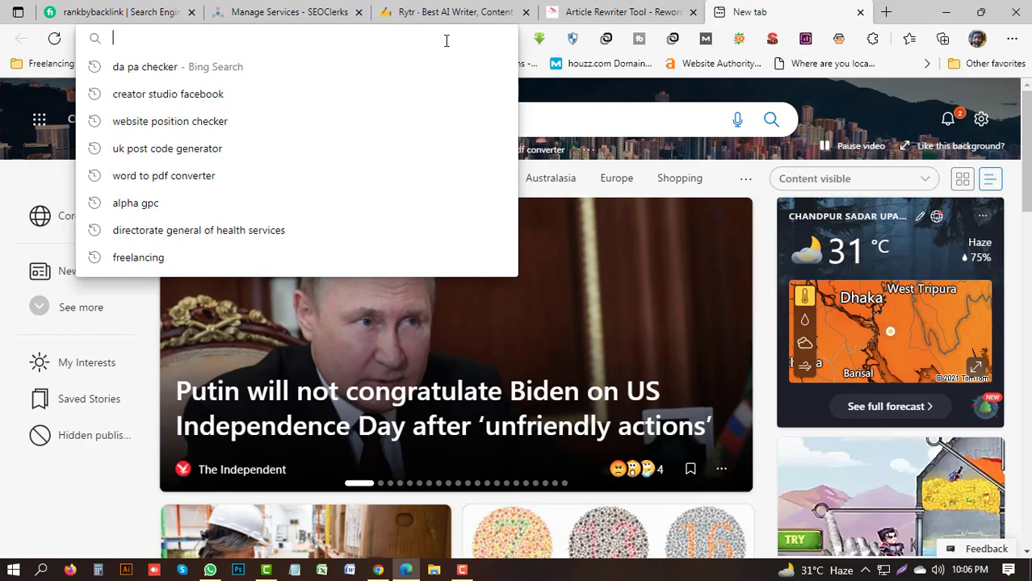
type("you")
key("Return")
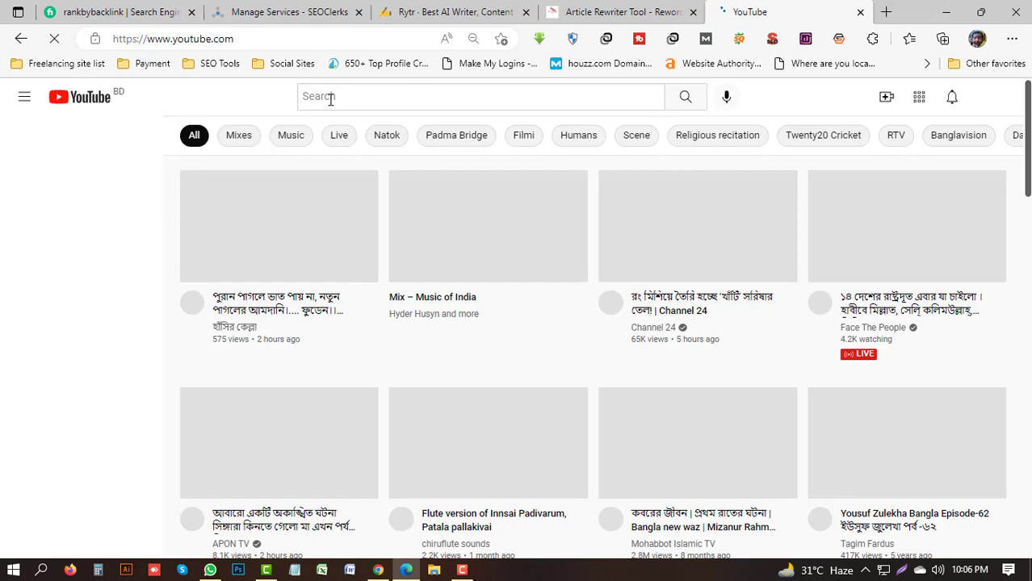
Step: Open the signed-in account's own channel, Amazing Tech Bangla, and show its uploaded videos
left_click(330, 98)
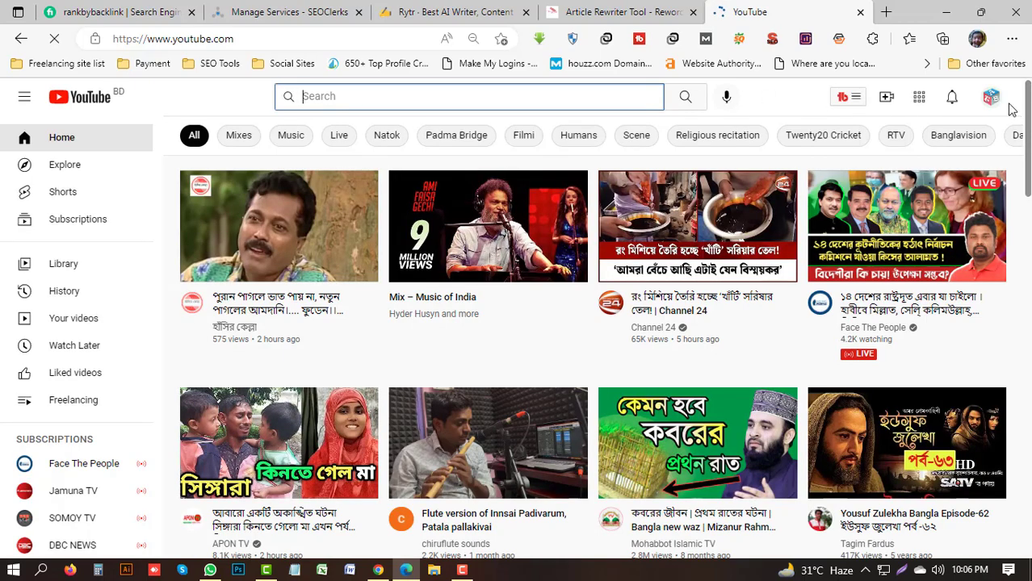
left_click(991, 99)
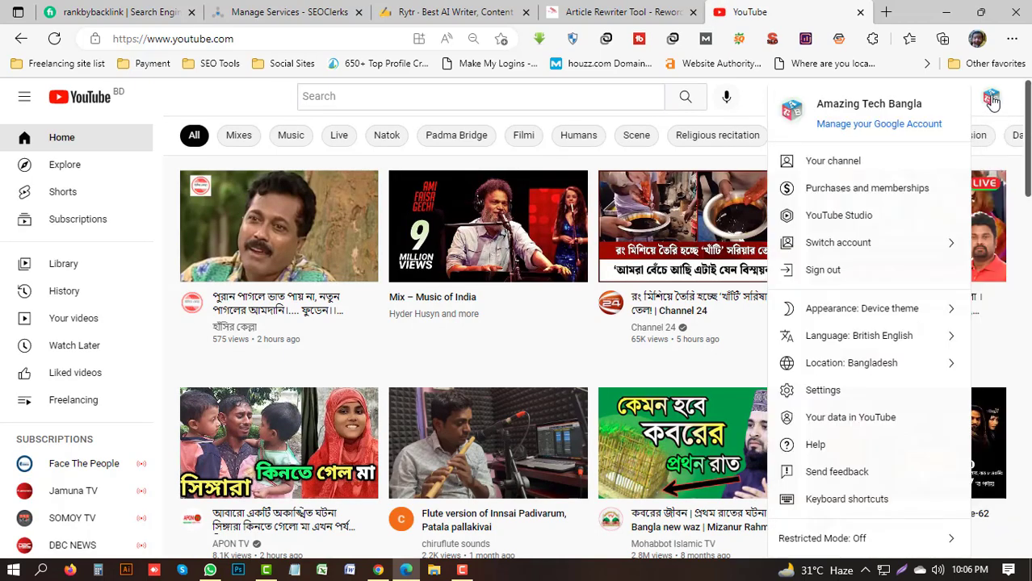
left_click(889, 160)
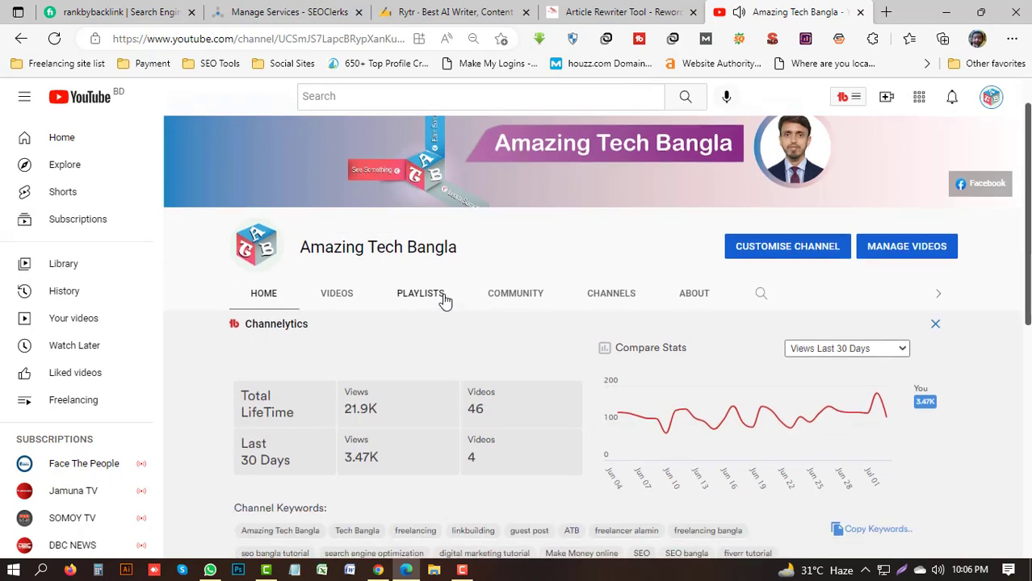
left_click(337, 345)
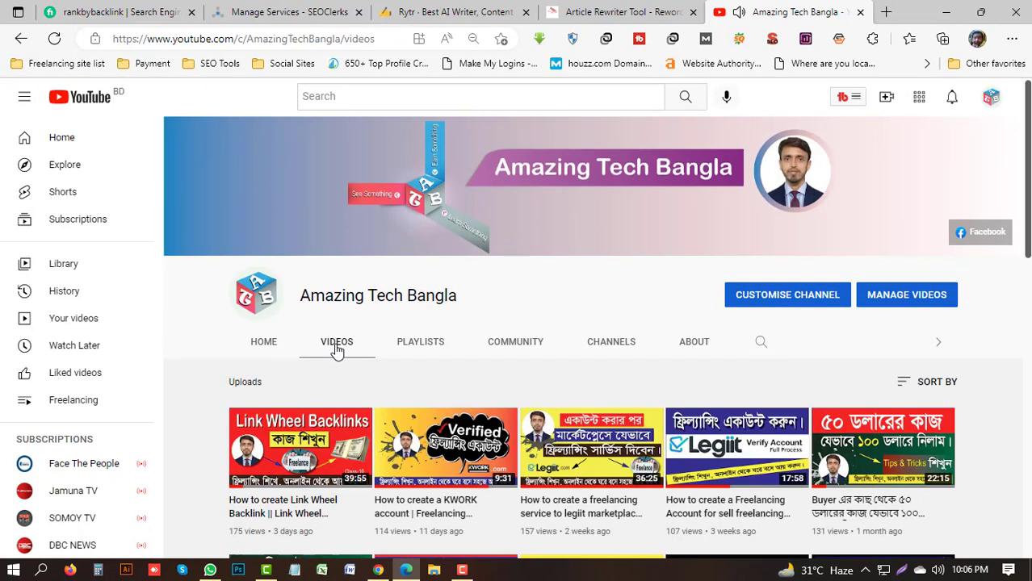
Step: Browse the channel's uploads from the newest video down to the oldest and back to the beginning
scroll(369, 355, "down", 1)
scroll(329, 307, "down", 1)
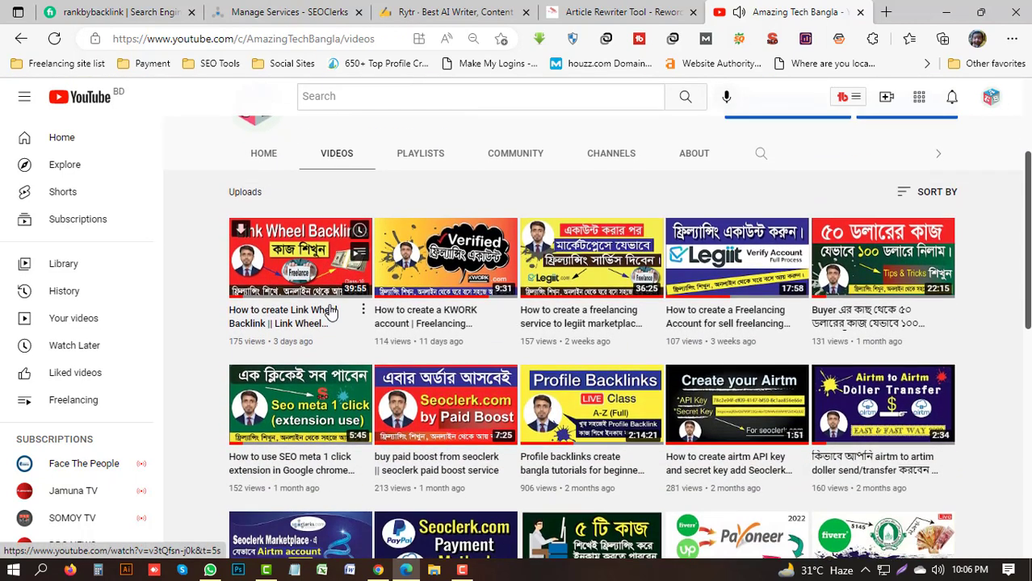
scroll(861, 272, "down", 5)
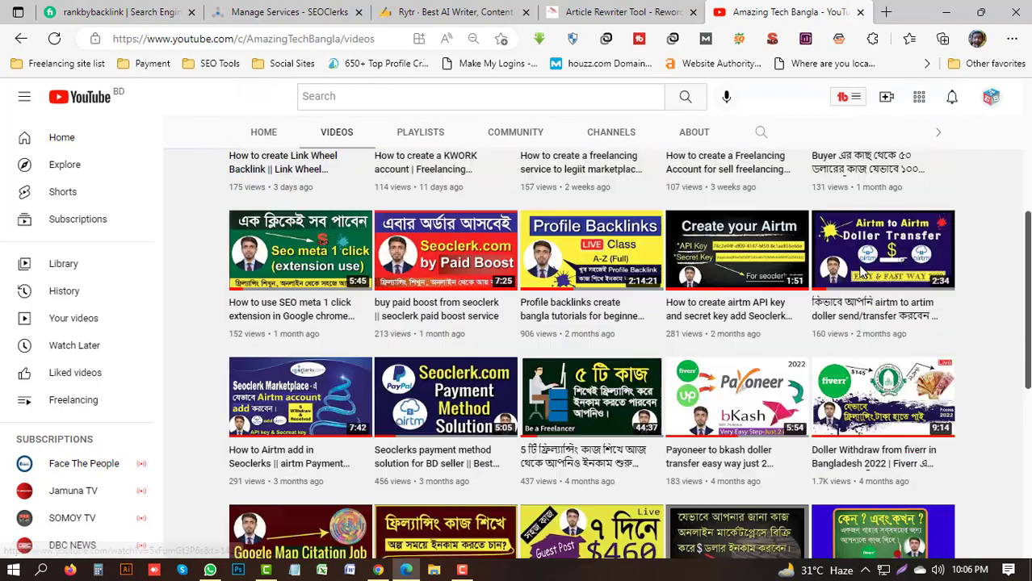
scroll(861, 272, "down", 4)
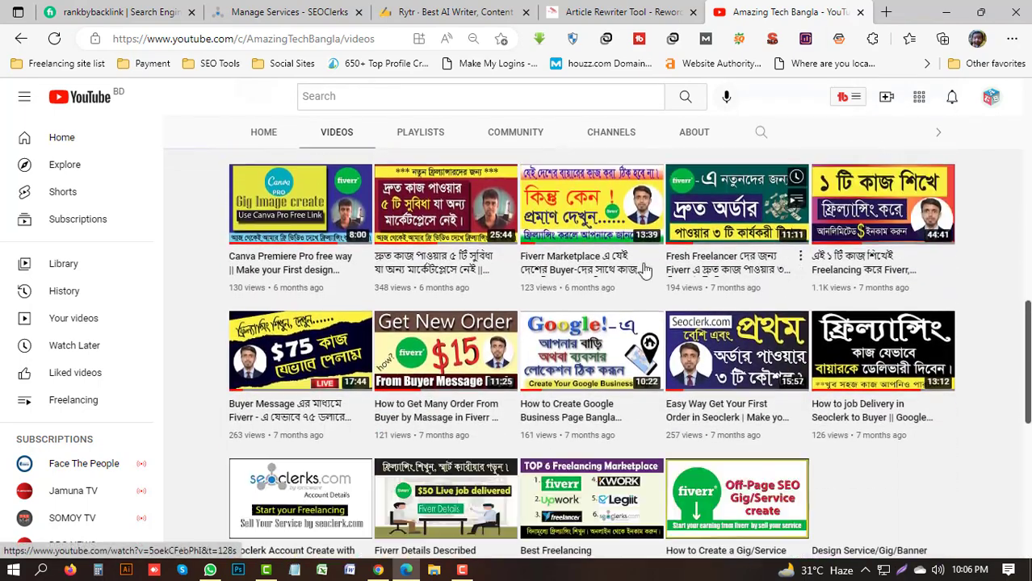
scroll(581, 278, "down", 3)
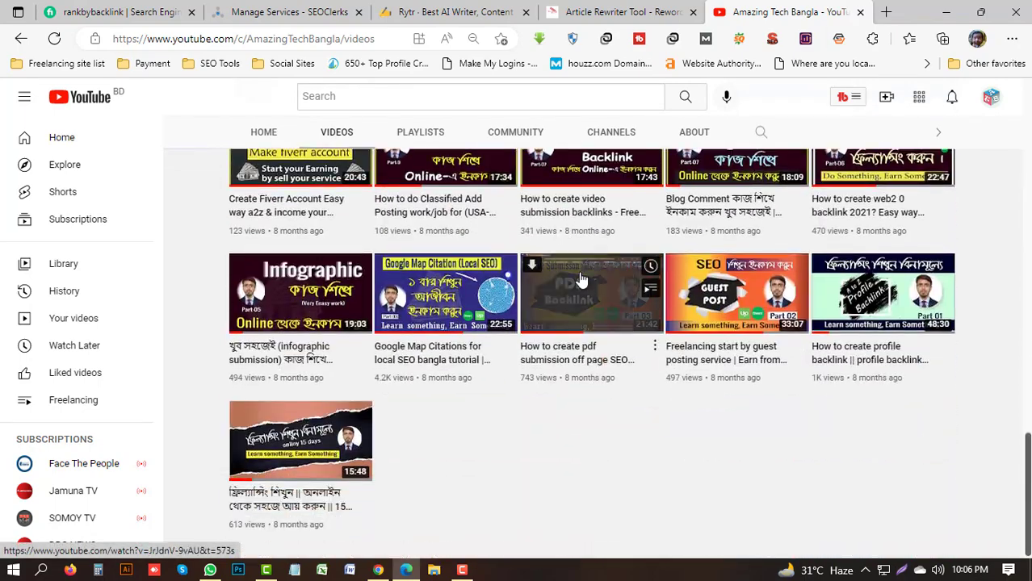
scroll(593, 288, "up", 2)
scroll(581, 307, "down", 2)
scroll(533, 339, "up", 5)
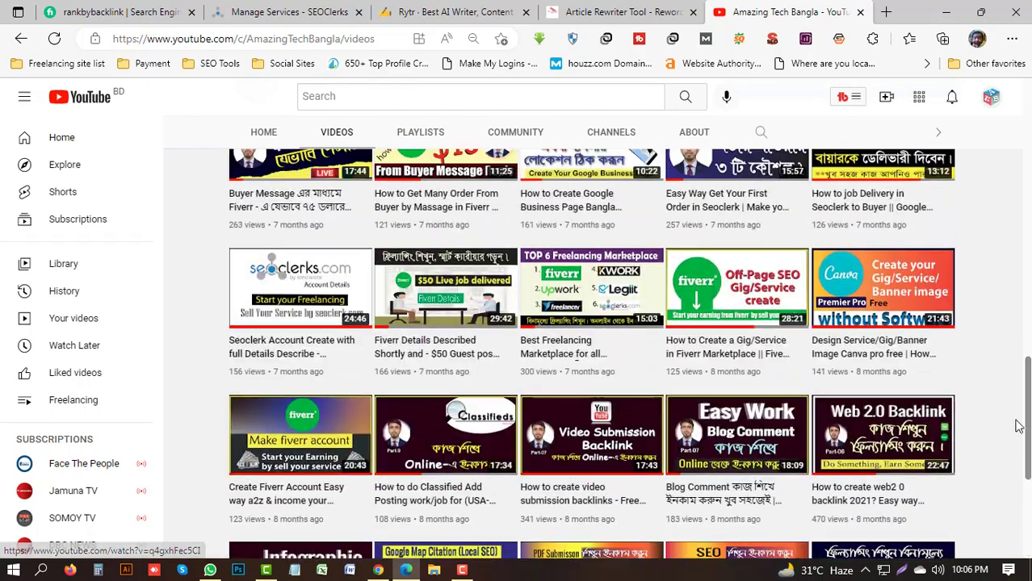
scroll(527, 343, "down", 4)
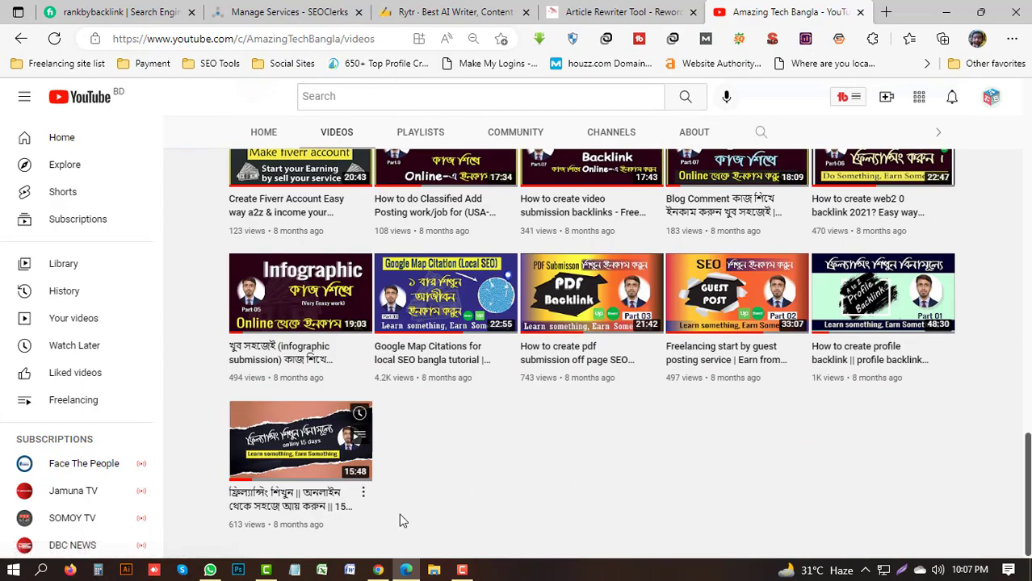
scroll(398, 517, "up", 12)
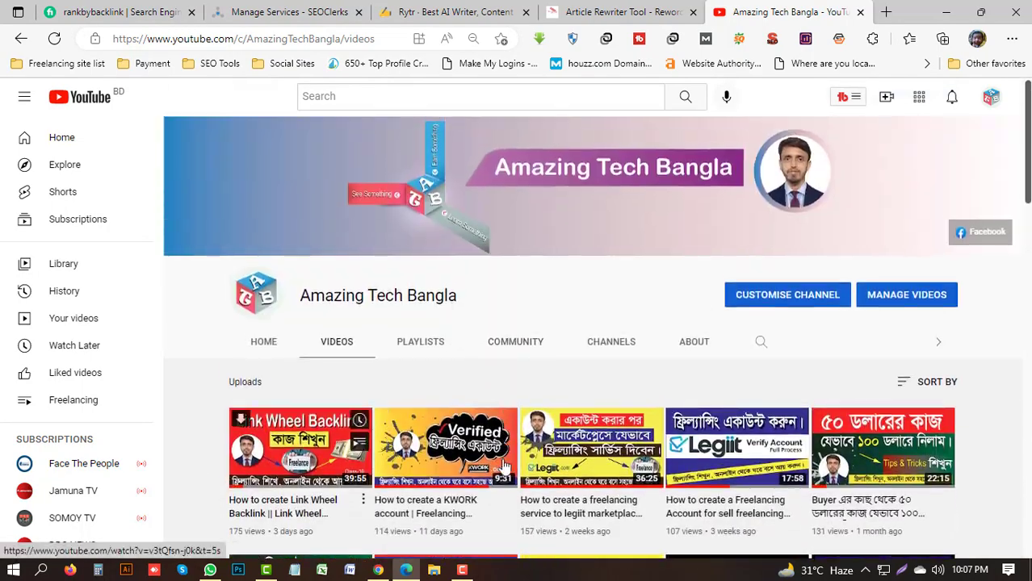
Step: Examine the channel's older freelancing tutorials, from the first introduction video through the backlink, Fiverr and Seoclerk lessons
scroll(485, 460, "down", 1)
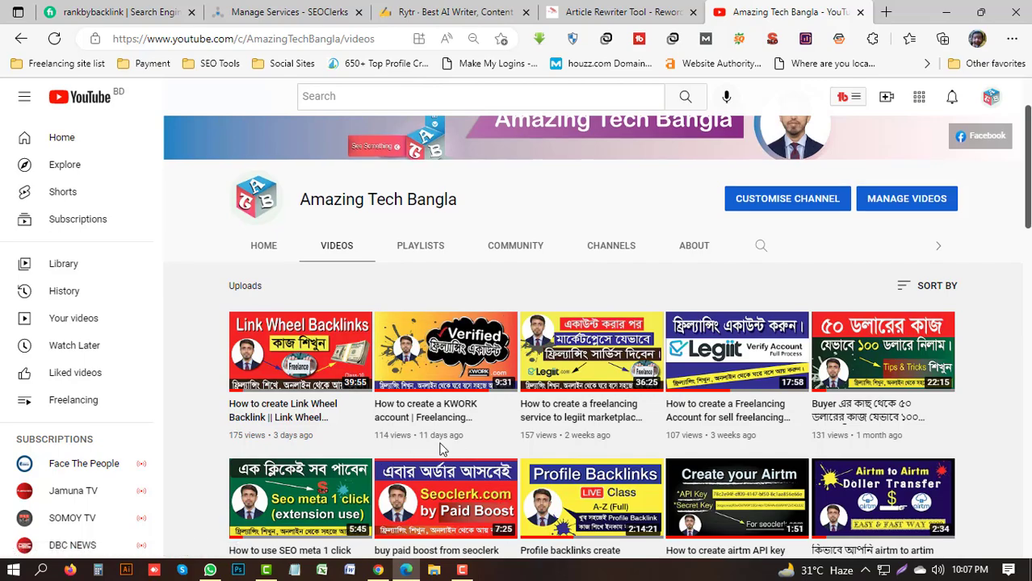
scroll(282, 454, "down", 15)
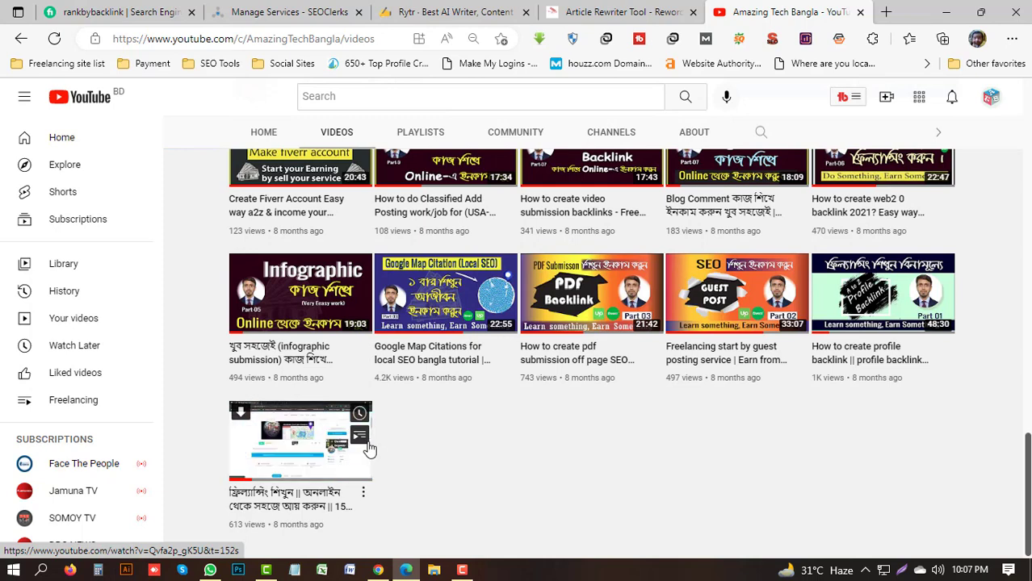
scroll(524, 476, "up", 1)
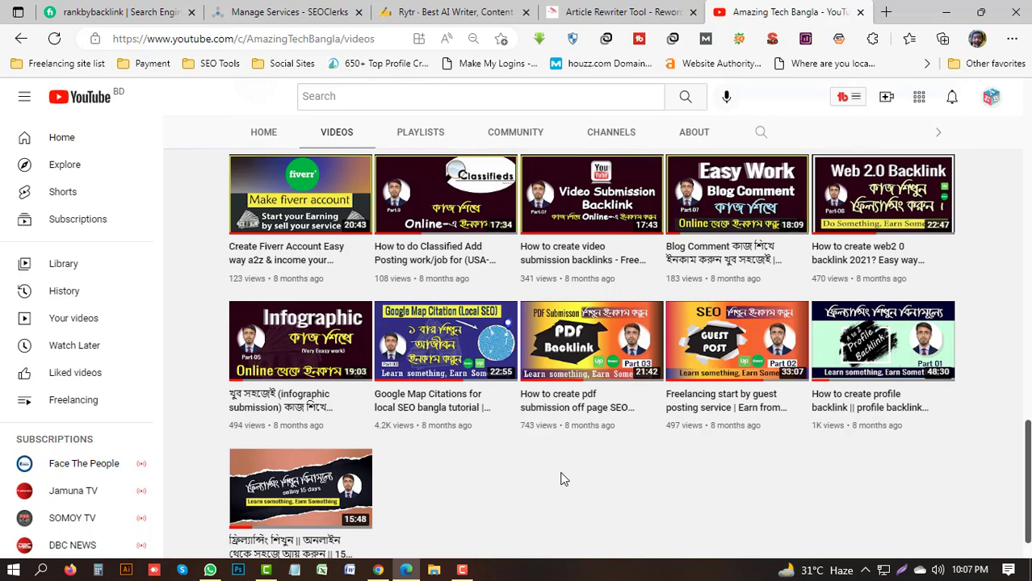
scroll(563, 479, "up", 1)
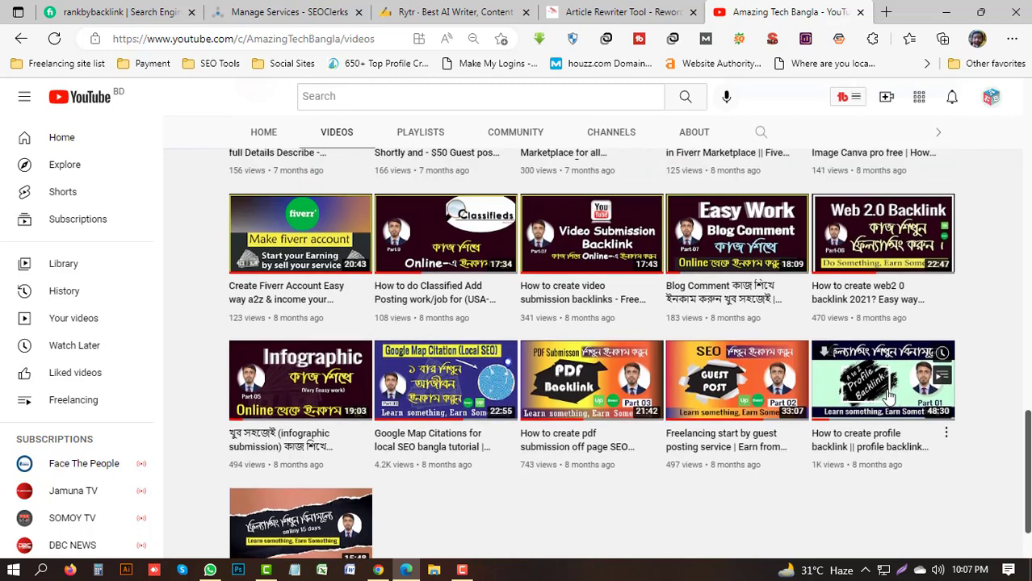
scroll(868, 414, "up", 1)
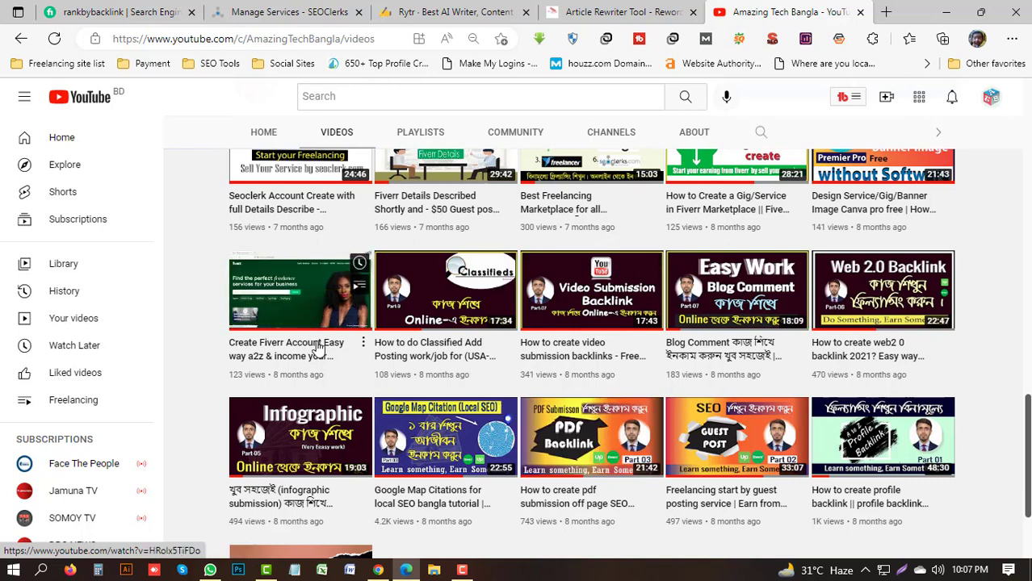
scroll(315, 349, "up", 2)
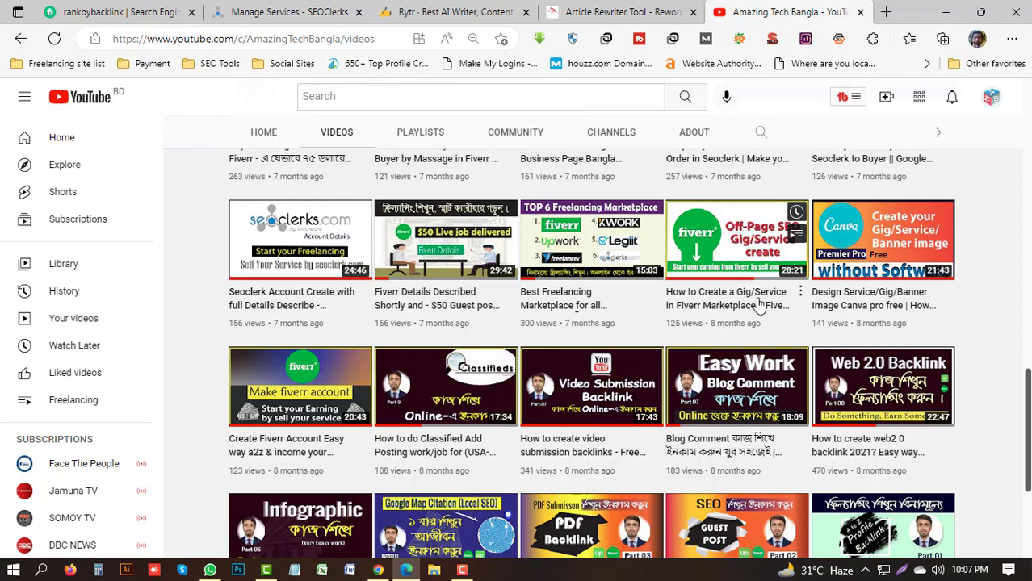
scroll(624, 334, "up", 3)
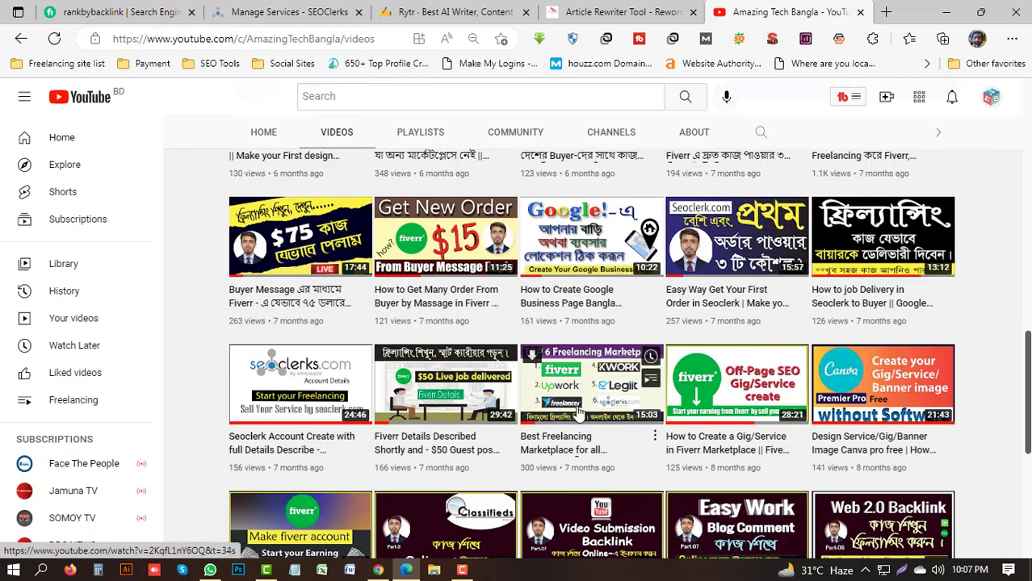
scroll(650, 371, "up", 1)
scroll(651, 372, "up", 2)
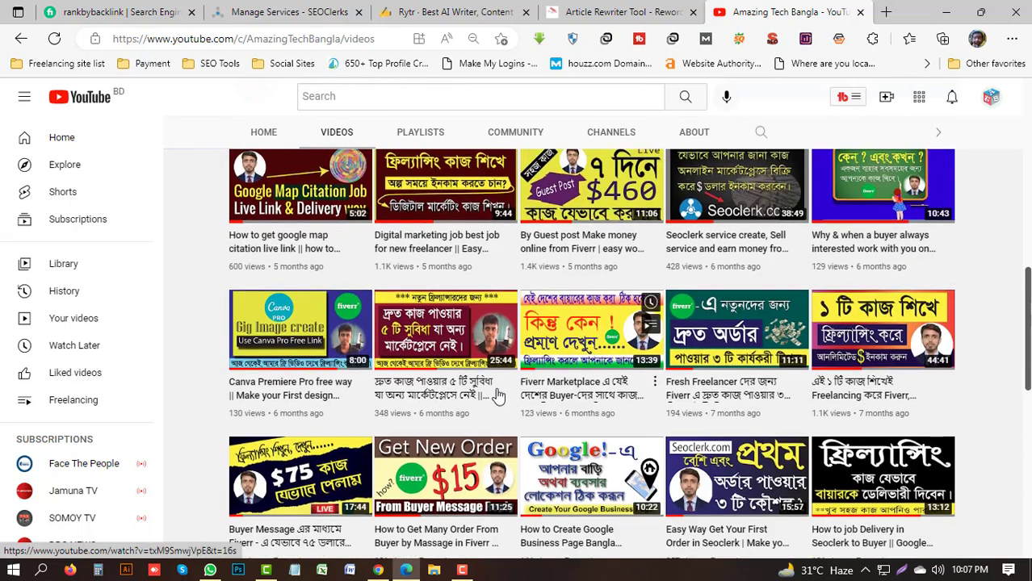
scroll(516, 395, "down", 6)
scroll(515, 390, "up", 1)
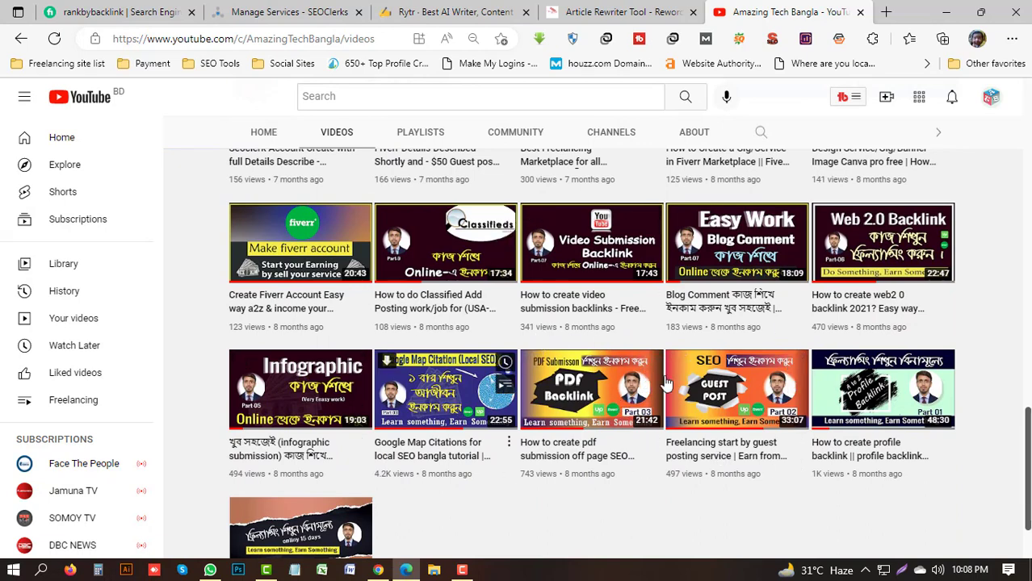
mouse_move(606, 346)
scroll(605, 346, "down", 1)
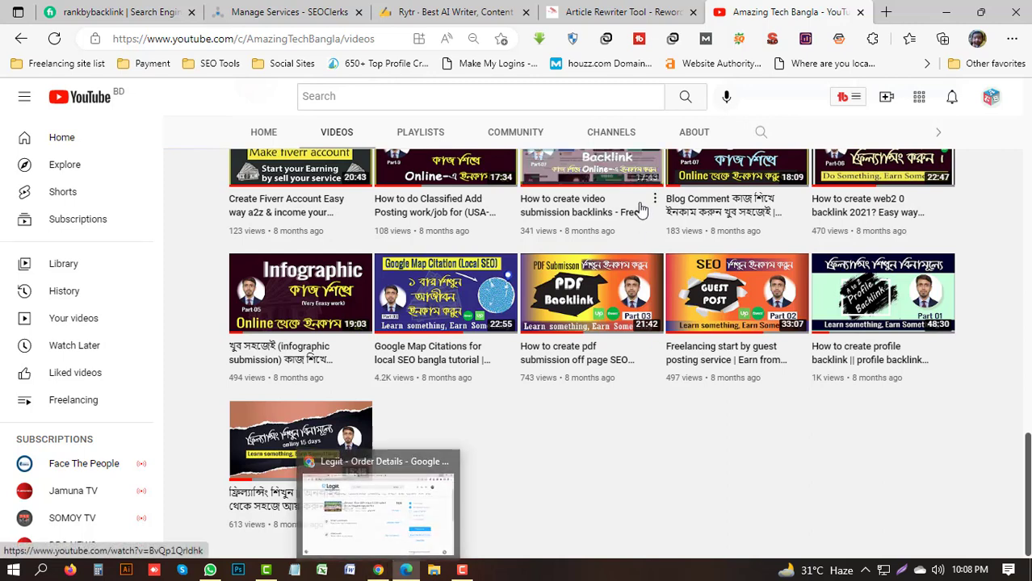
mouse_move(634, 265)
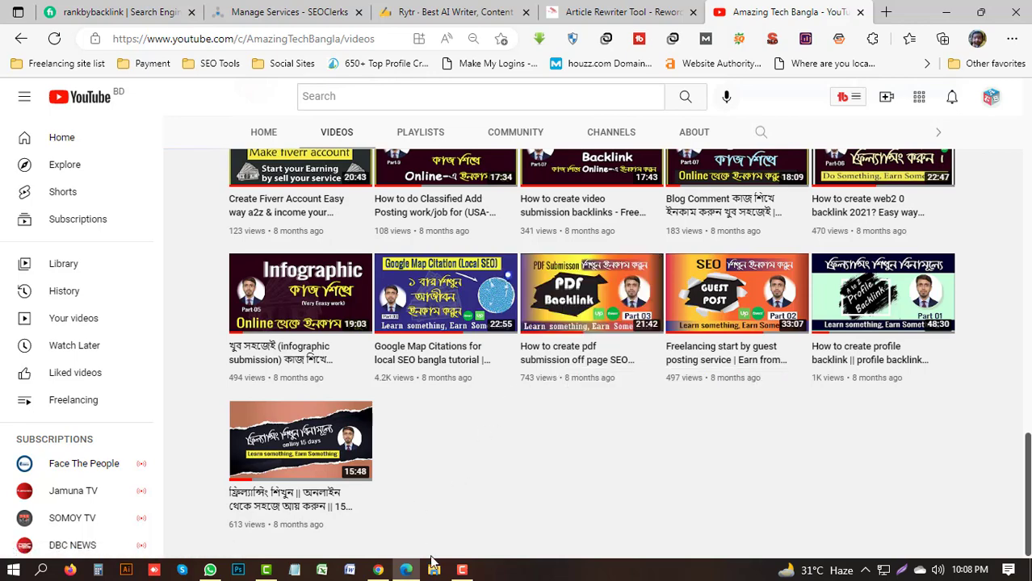
Step: Switch to Chrome and check the remaining delivery time on the Legiit order details page
left_click(377, 570)
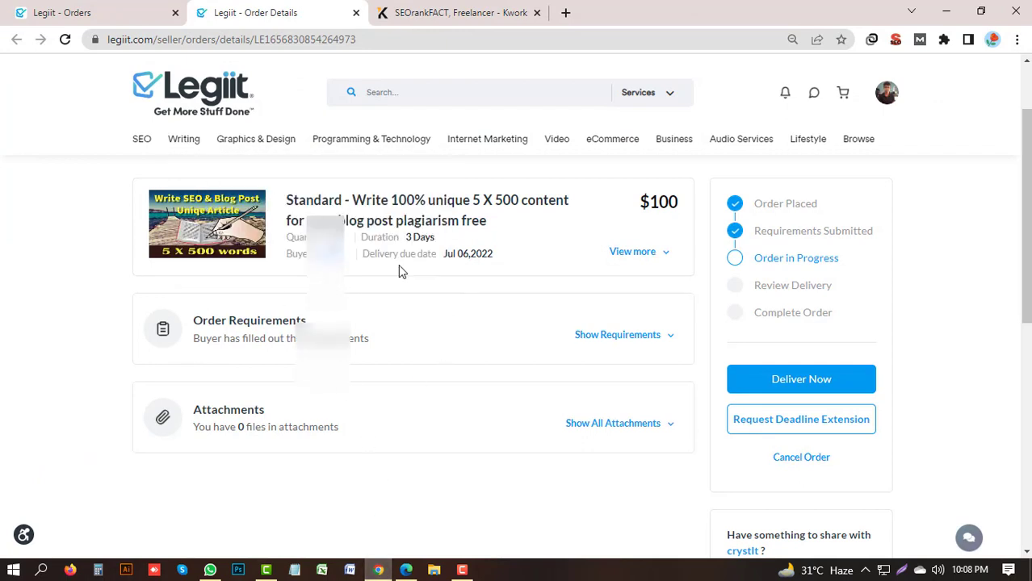
scroll(408, 324, "up", 1)
scroll(408, 324, "down", 1)
scroll(643, 267, "up", 2)
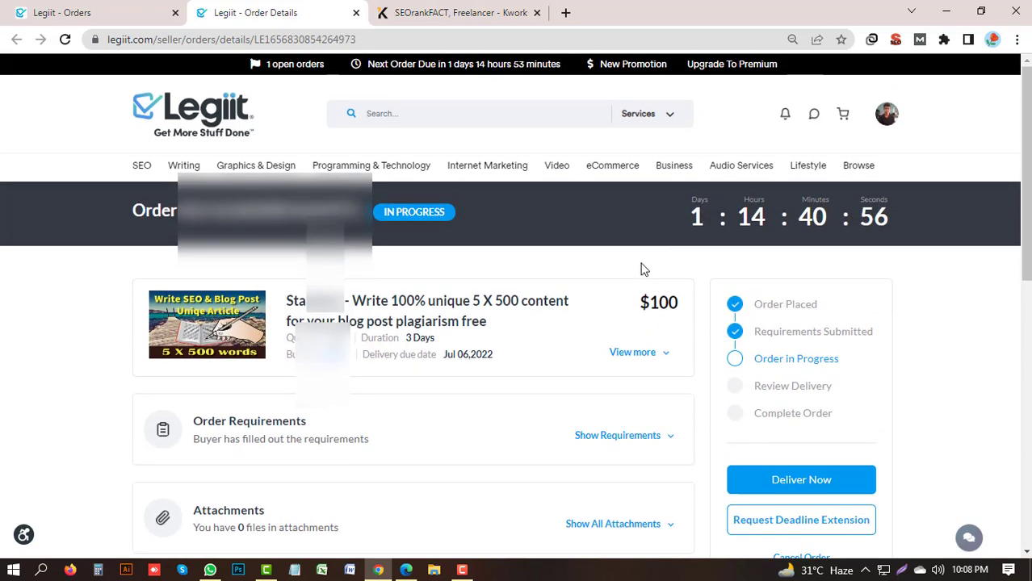
left_click(708, 225)
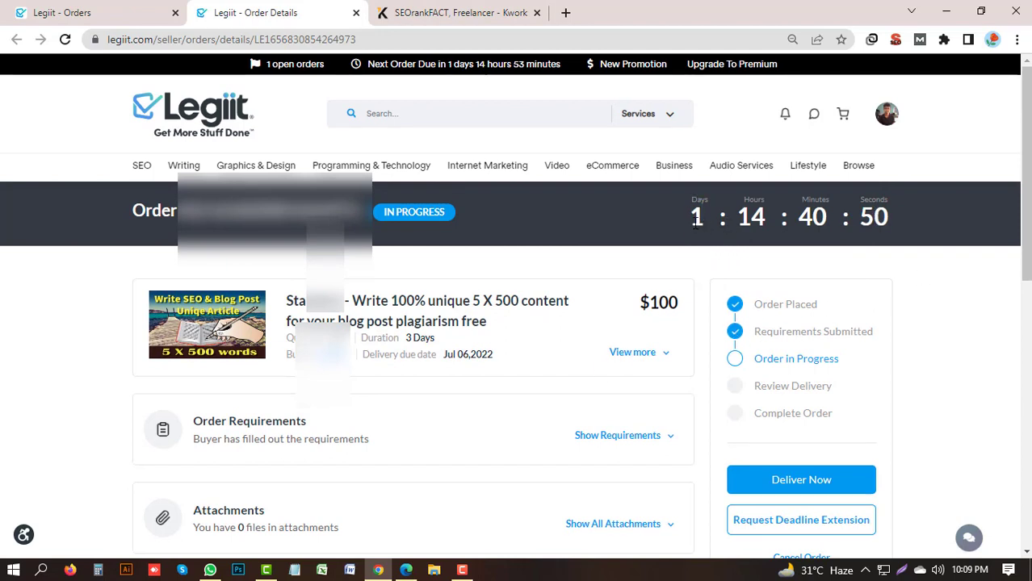
left_click_drag(726, 212, 863, 225)
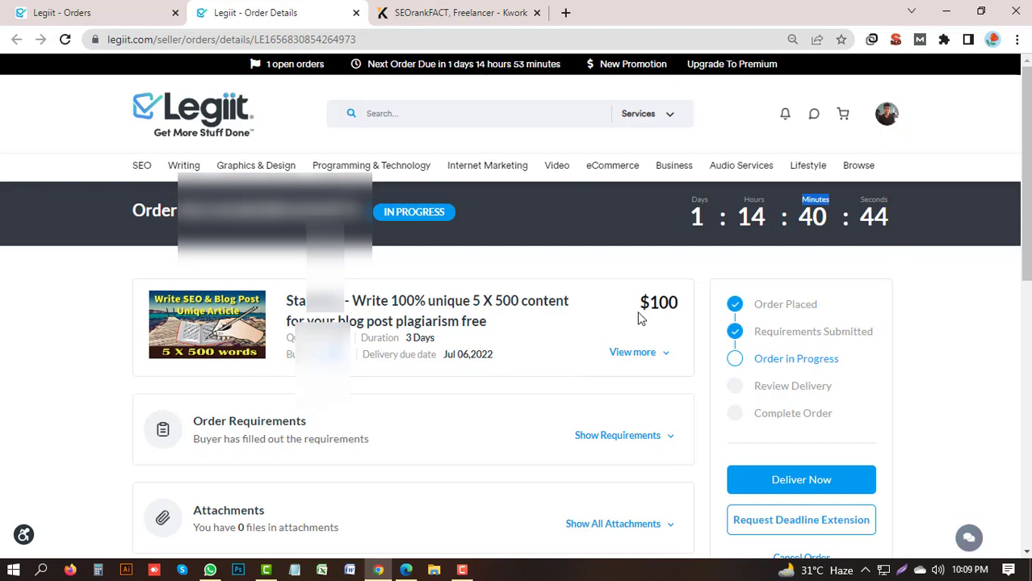
Step: Examine the price, quantity and duration of the 5 X 500 content writing order
left_click_drag(646, 302, 691, 306)
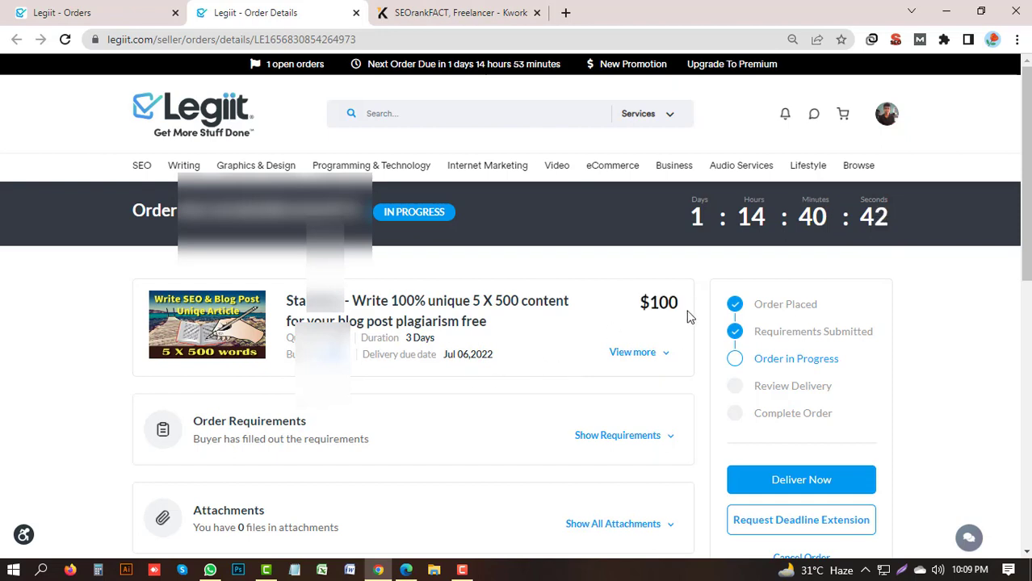
left_click_drag(638, 302, 686, 301)
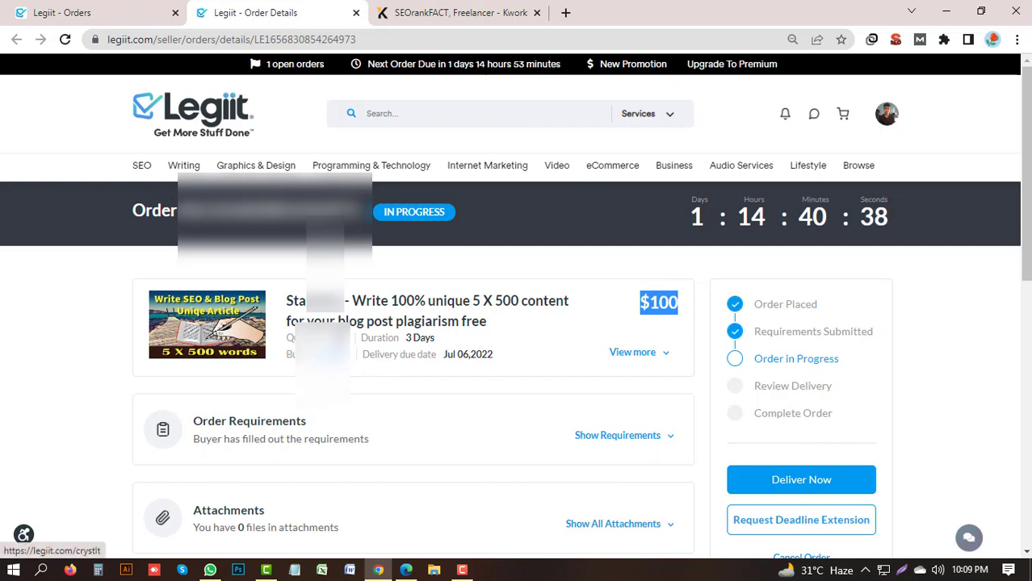
double_click(289, 340)
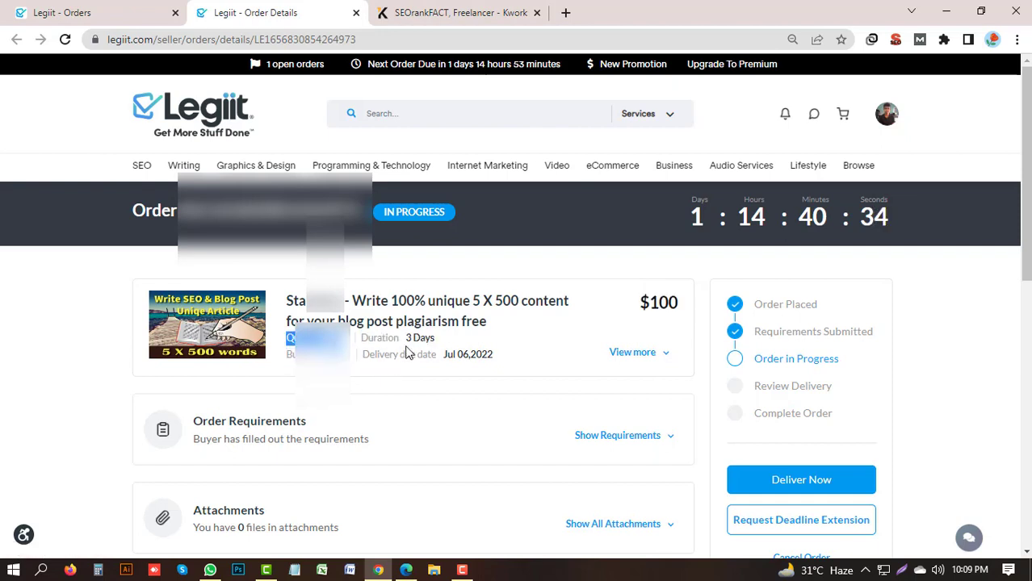
left_click_drag(403, 340, 442, 337)
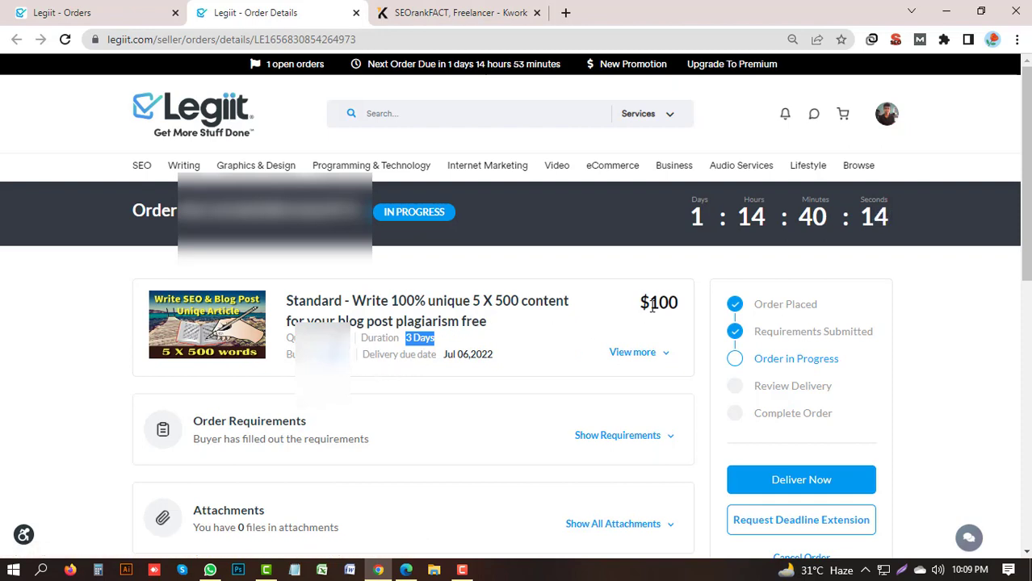
left_click_drag(639, 303, 676, 301)
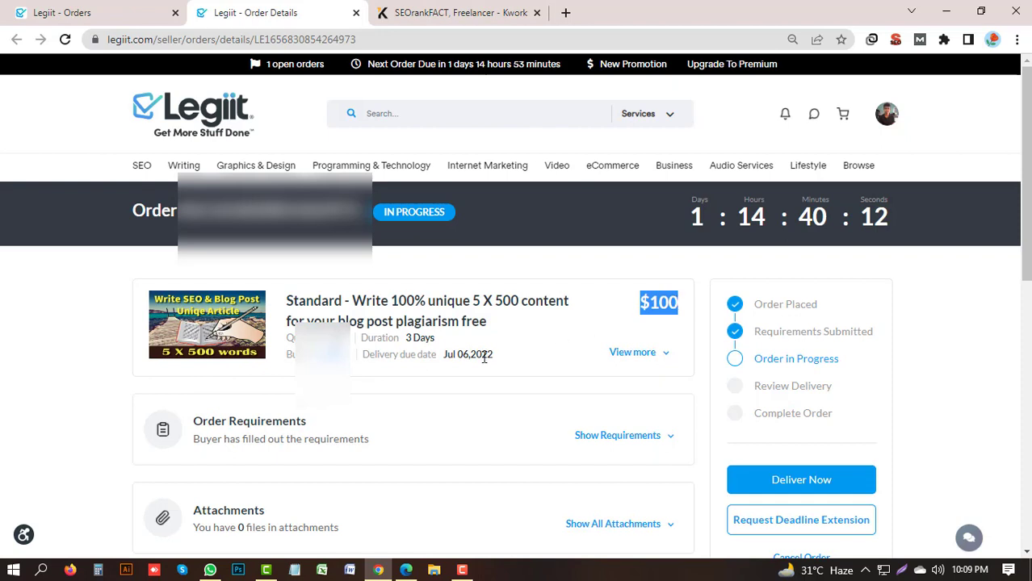
Step: Open the ordered service's page from the order details and examine the 500 word count in its title
left_click(381, 329)
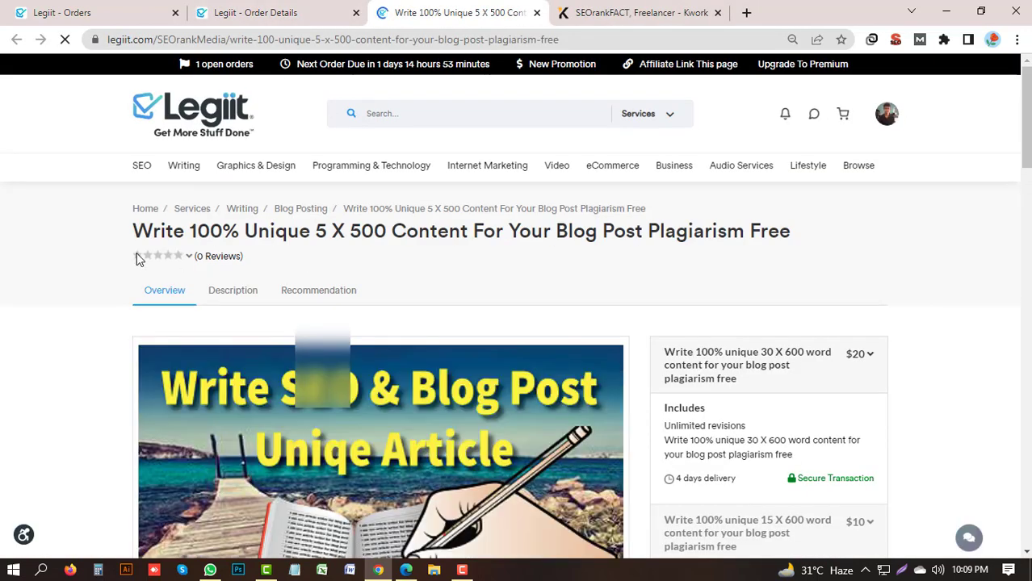
left_click_drag(132, 237, 350, 233)
left_click(392, 230)
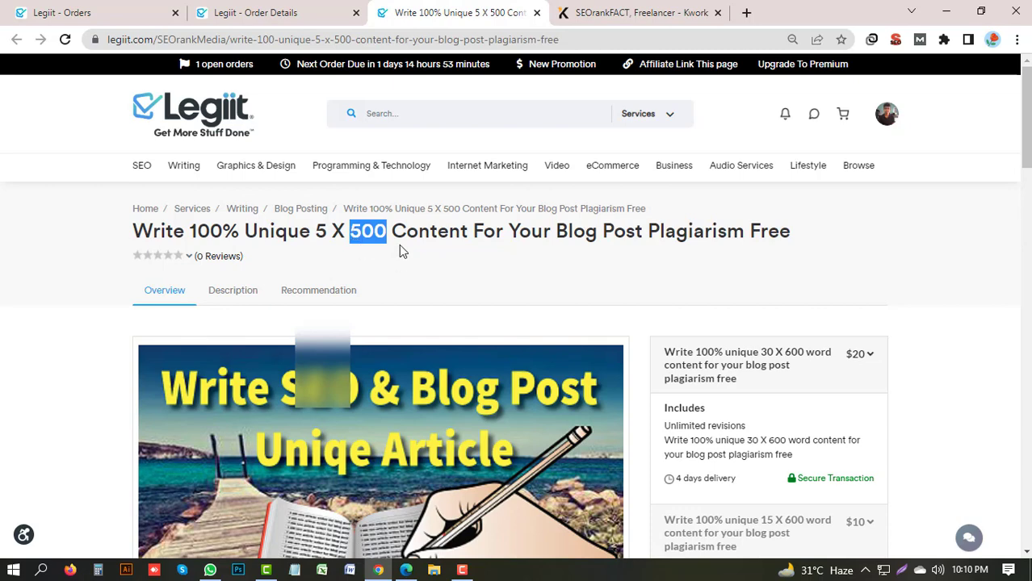
left_click(397, 239)
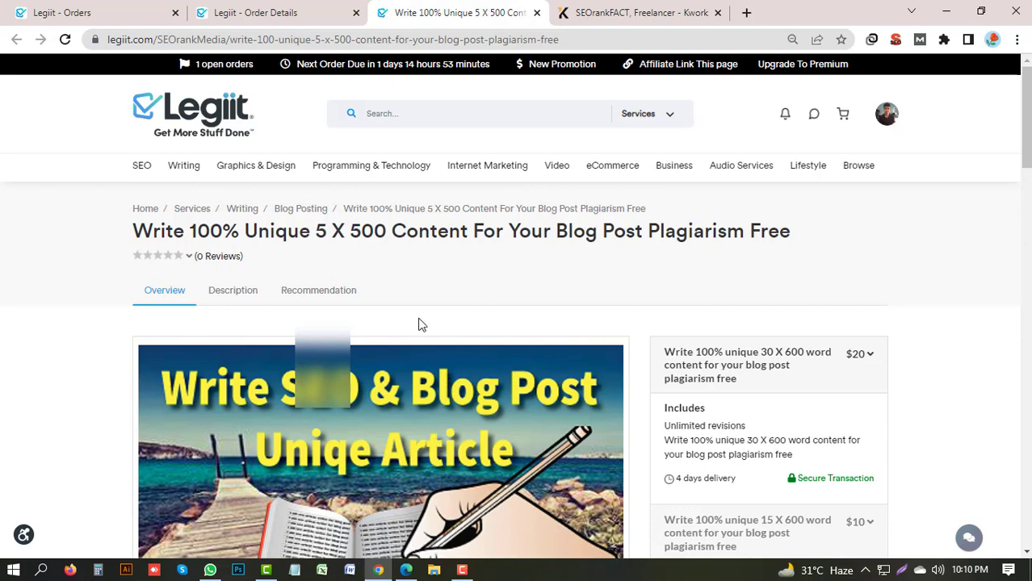
Step: Examine the content writing service's cover image, description, FAQ and package prices
scroll(414, 322, "down", 1)
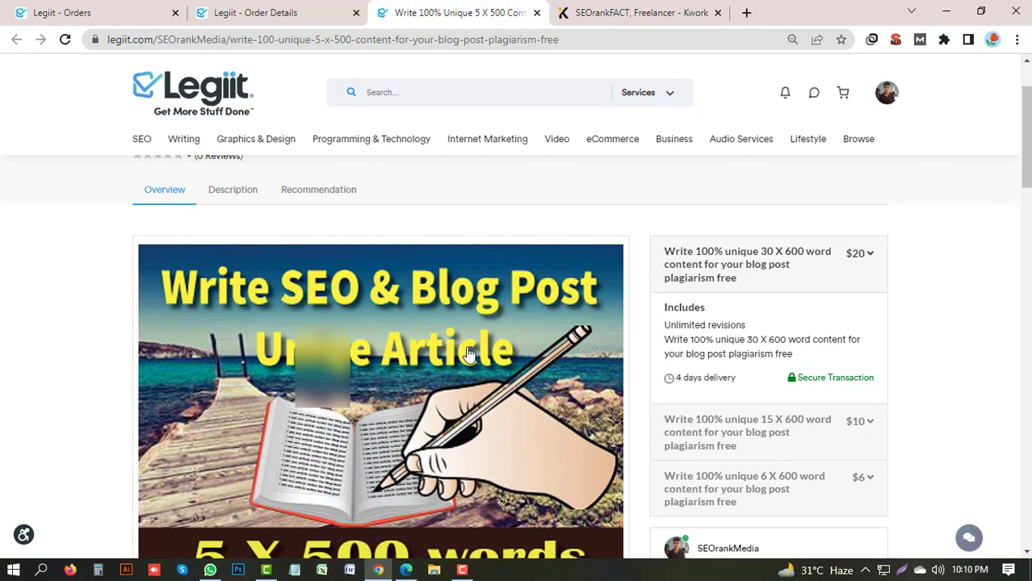
scroll(453, 323, "down", 1)
scroll(343, 416, "down", 3)
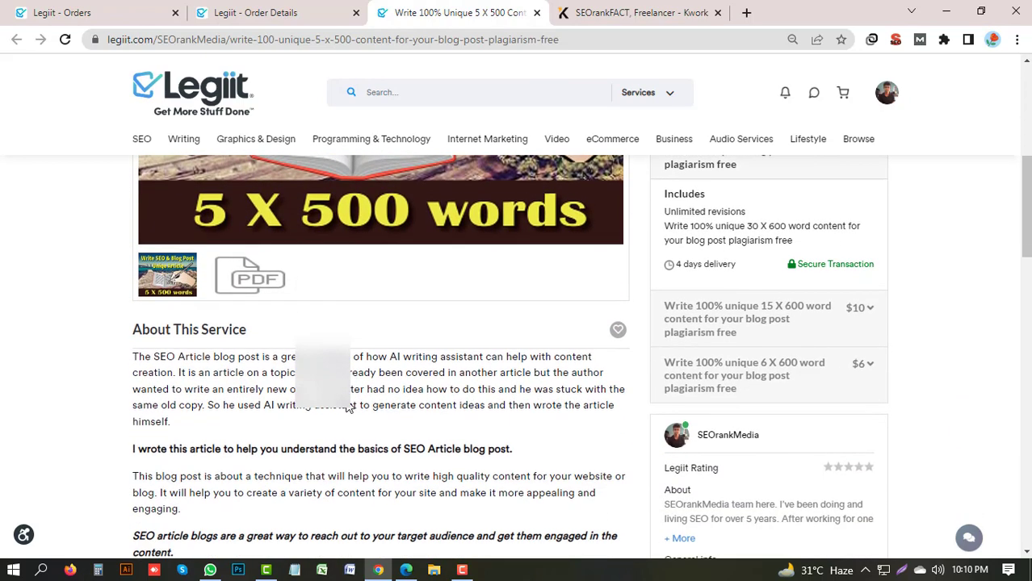
left_click_drag(139, 248, 384, 443)
scroll(363, 436, "down", 3)
left_click(305, 386)
scroll(323, 348, "down", 2)
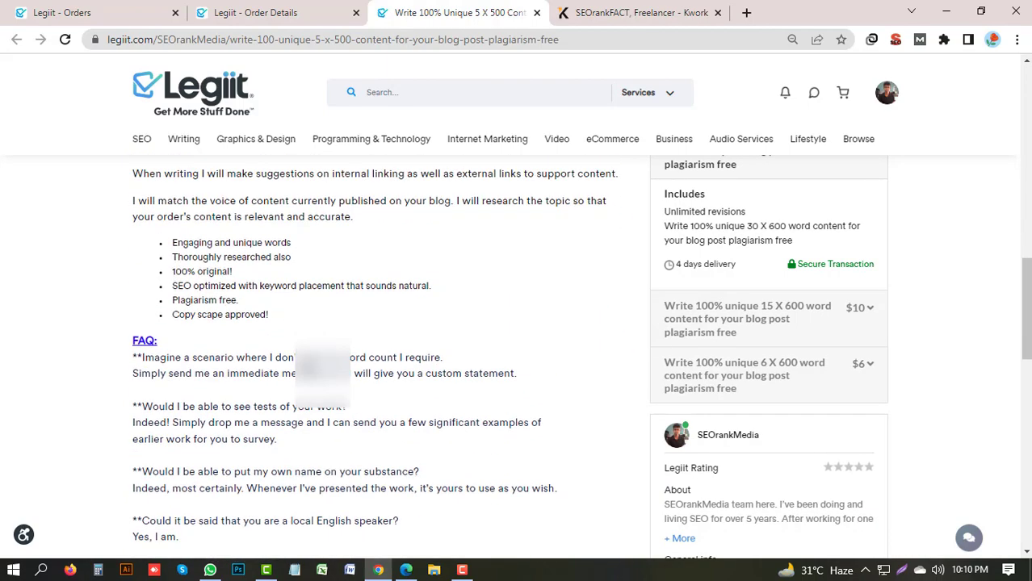
scroll(331, 315, "up", 8)
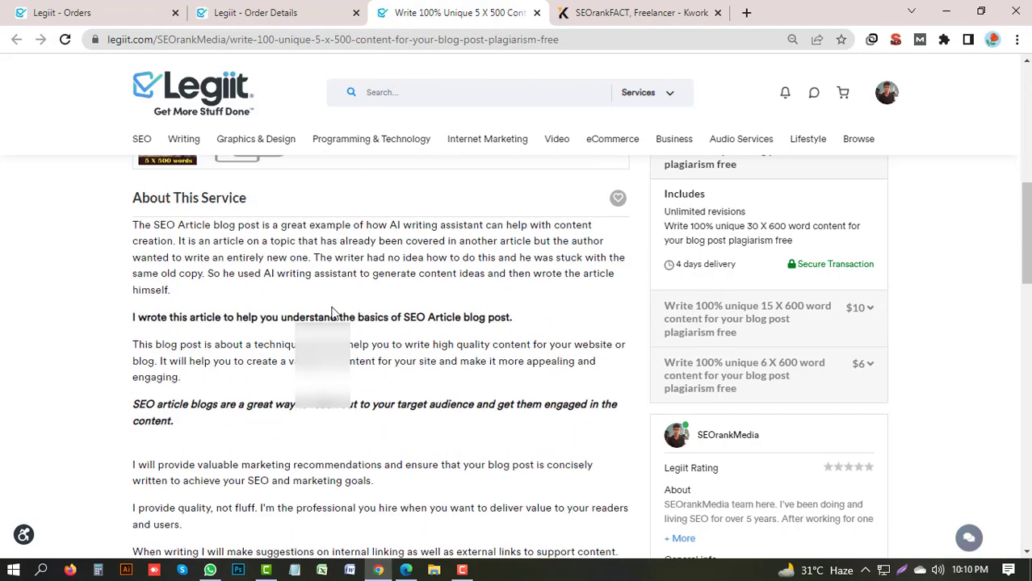
scroll(338, 317, "up", 3)
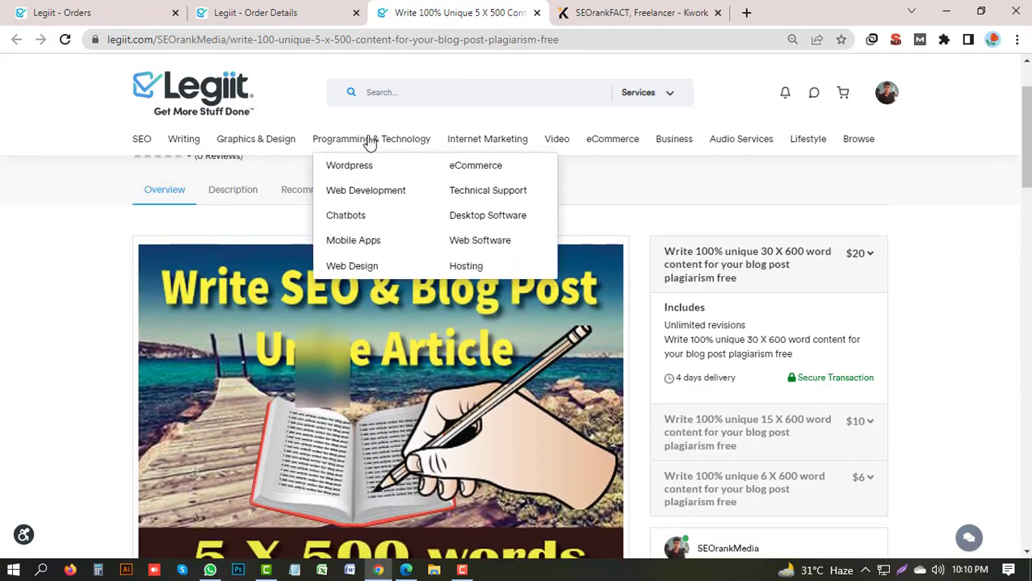
left_click(402, 94)
scroll(349, 466, "down", 8)
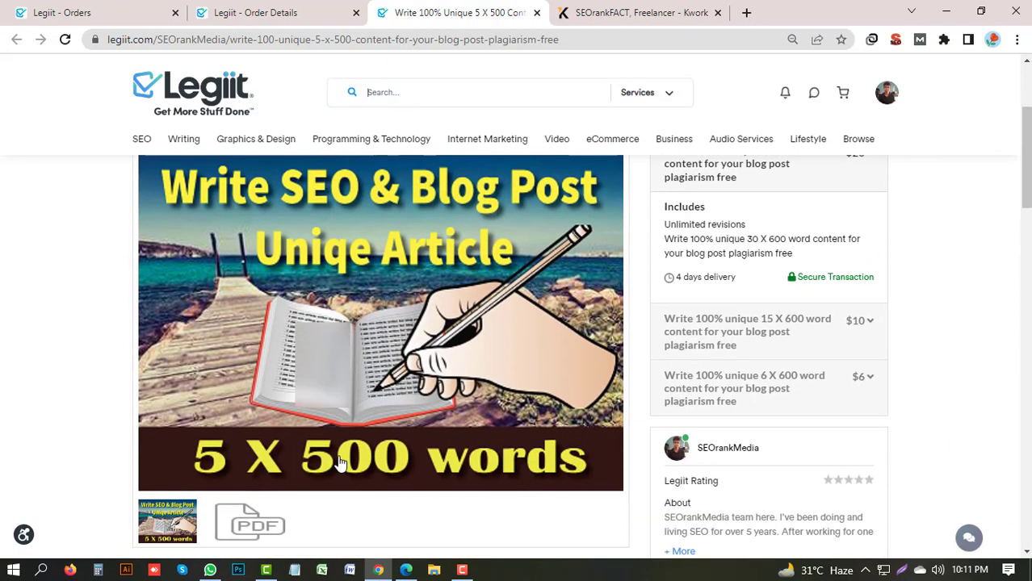
scroll(349, 466, "up", 4)
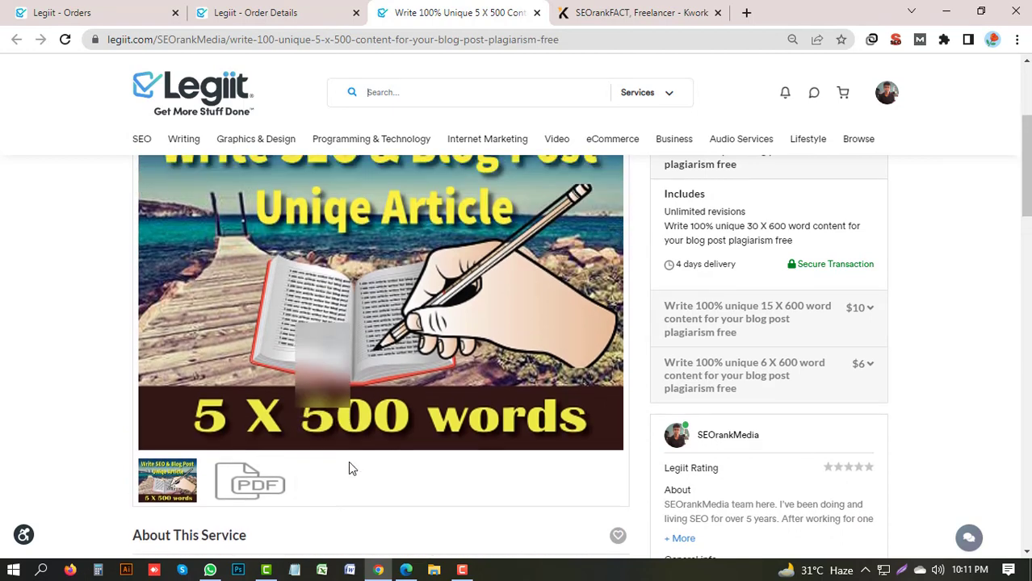
scroll(349, 466, "down", 3)
scroll(350, 467, "down", 1)
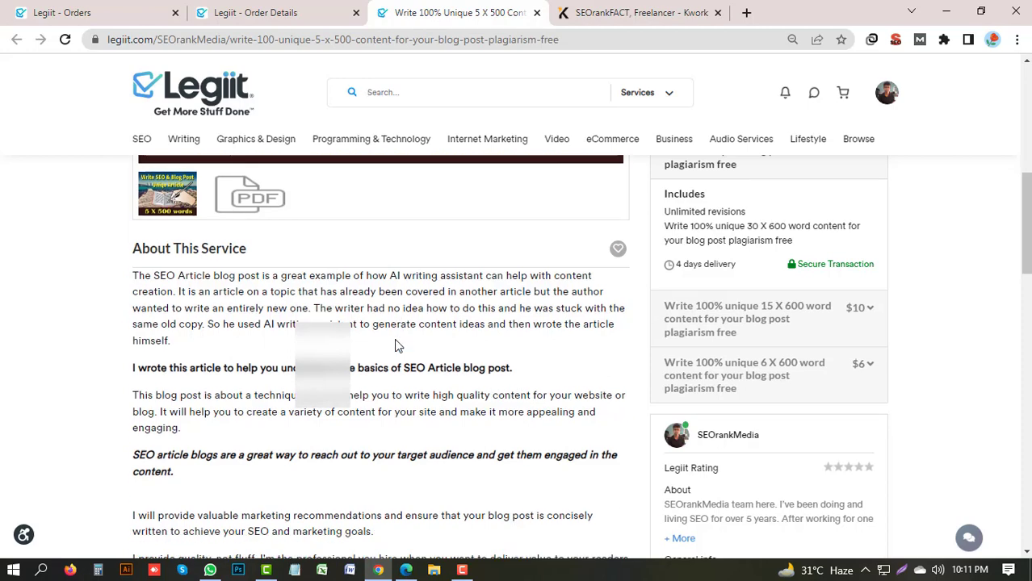
scroll(396, 343, "down", 2)
scroll(396, 339, "up", 8)
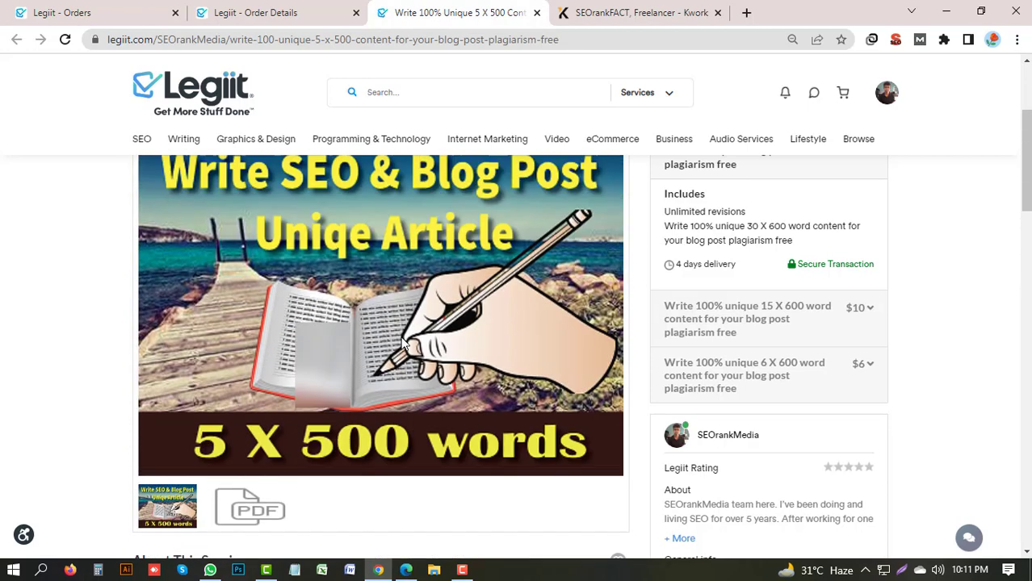
scroll(406, 353, "down", 2)
scroll(408, 355, "down", 2)
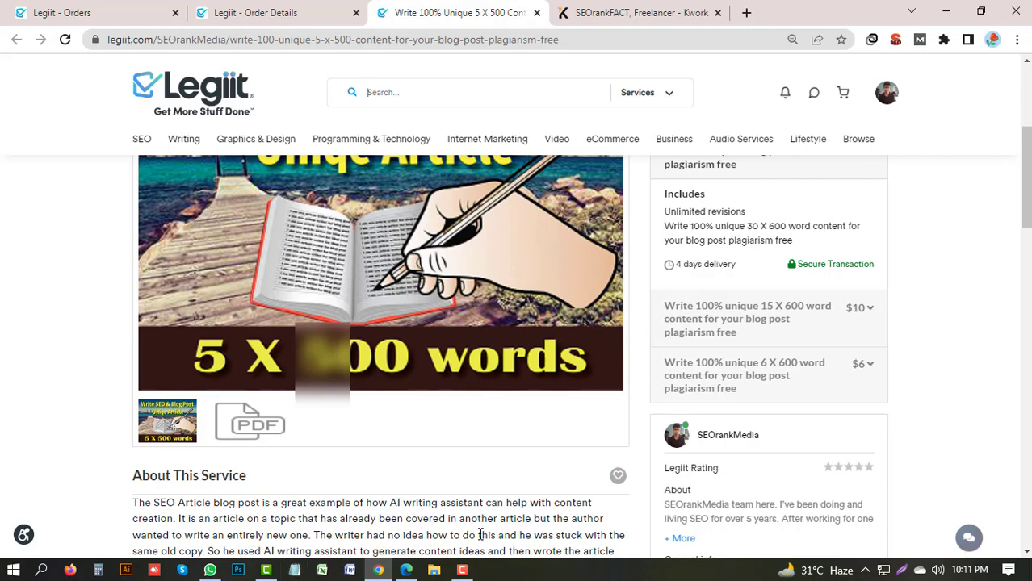
Step: Switch to File Explorer and open #128.txt from the legiit > $100 > 128 folder
left_click(433, 570)
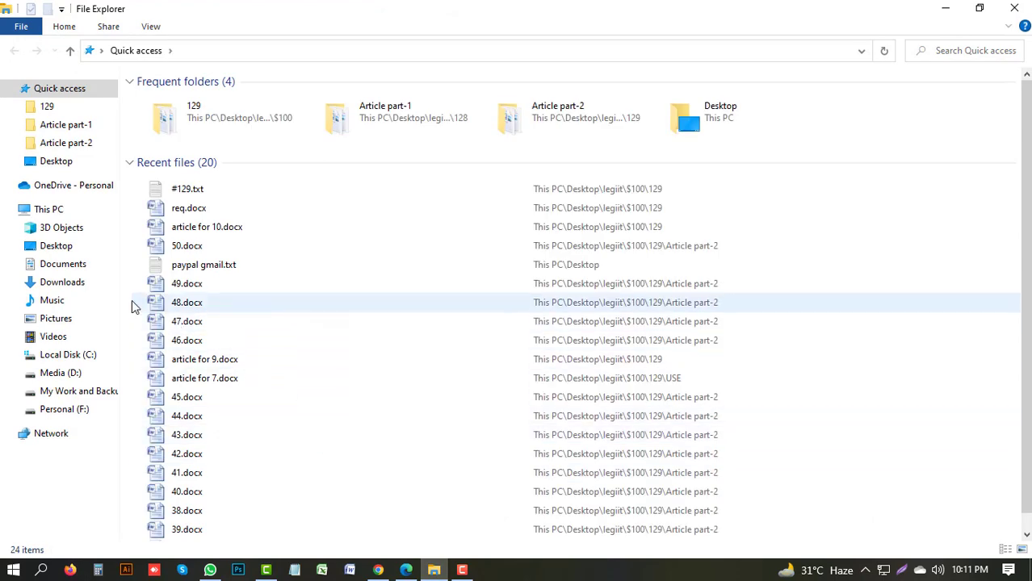
left_click(60, 142)
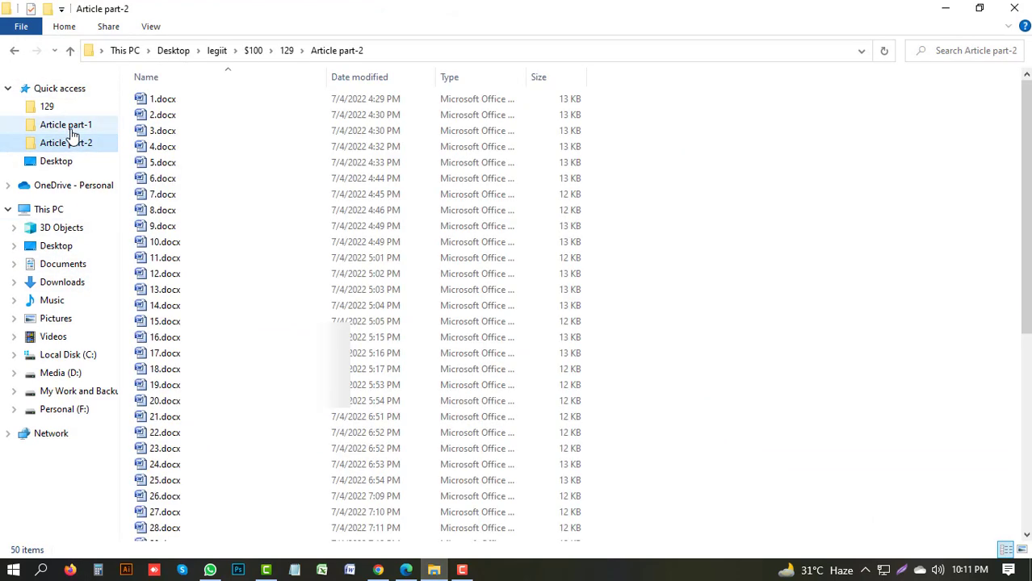
left_click(69, 127)
left_click(286, 51)
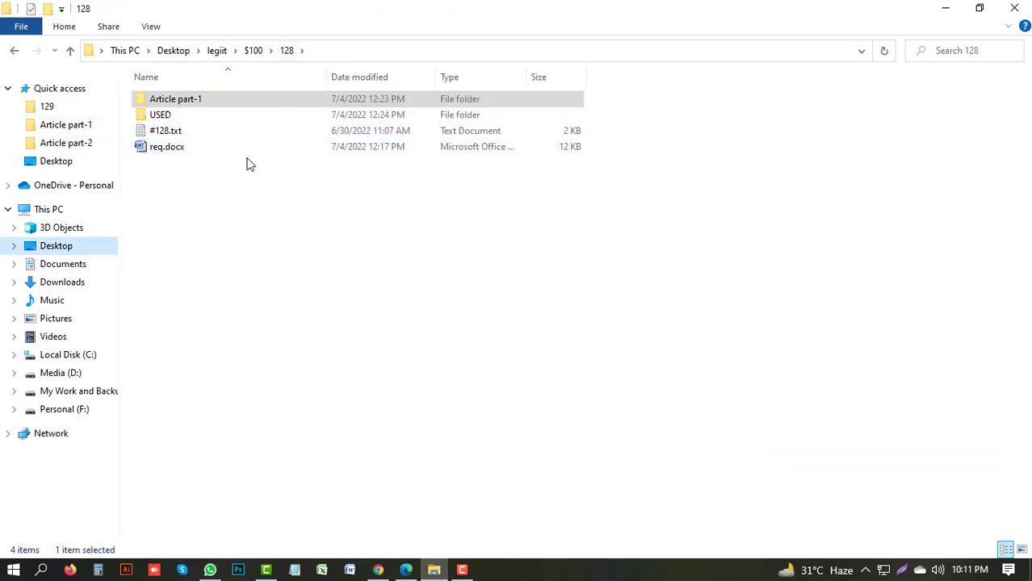
double_click(188, 134)
Step: Insert several blank lines after the word "then" in #128.txt to push the remaining instructions down
scroll(192, 187, "down", 3)
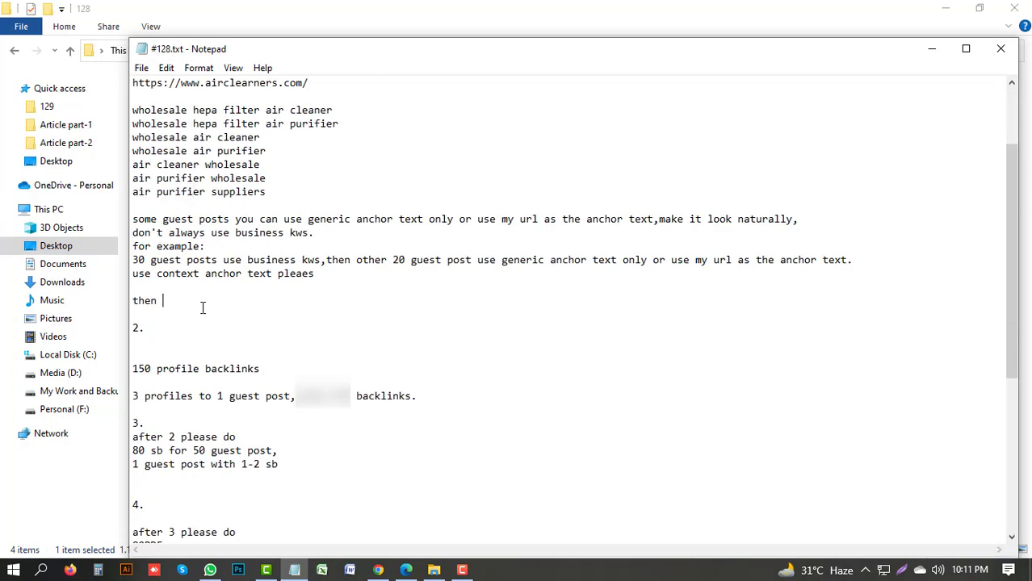
key("Return")
key("Return")
key("Return")
key("Return")
key("Return")
key("Return")
key("Return")
scroll(269, 255, "up", 3)
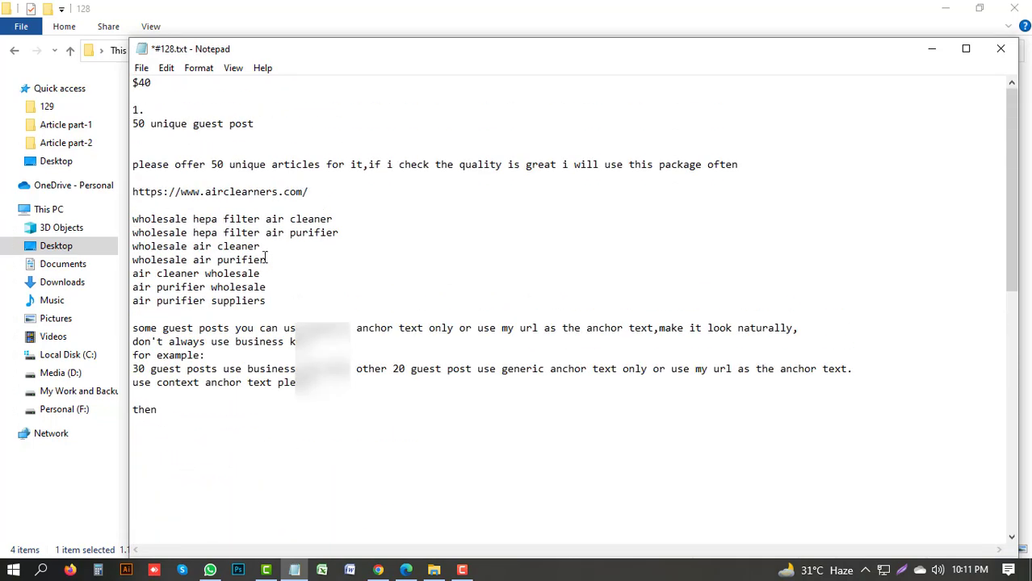
Step: Examine the airclearners.com address and the list of wholesale air purifier keywords in the buyer's instructions
left_click_drag(313, 192, 97, 190)
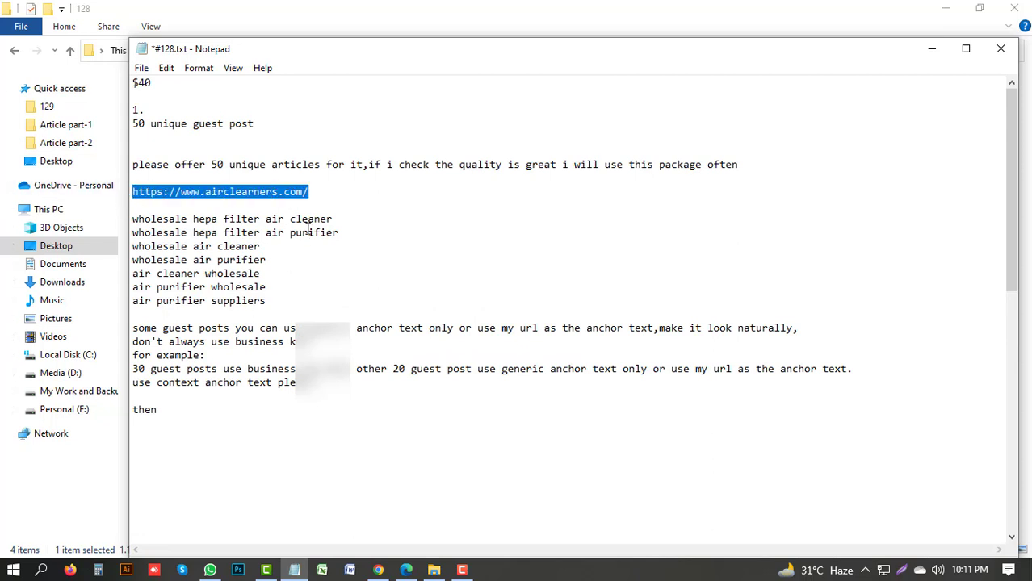
left_click_drag(136, 222, 276, 306)
left_click(276, 306)
left_click(311, 195)
left_click_drag(311, 194, 118, 193)
left_click_drag(283, 298, 124, 217)
left_click(250, 277)
left_click_drag(272, 304, 102, 225)
left_click(276, 272)
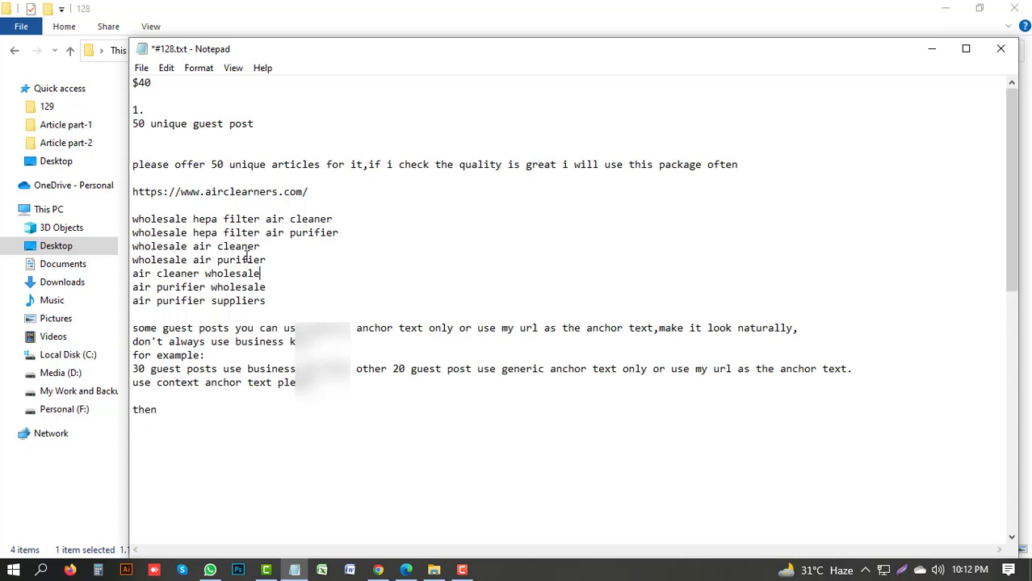
Step: Copy the keyword "air cleaner wholesale" from the keyword list
left_click_drag(266, 276, 111, 273)
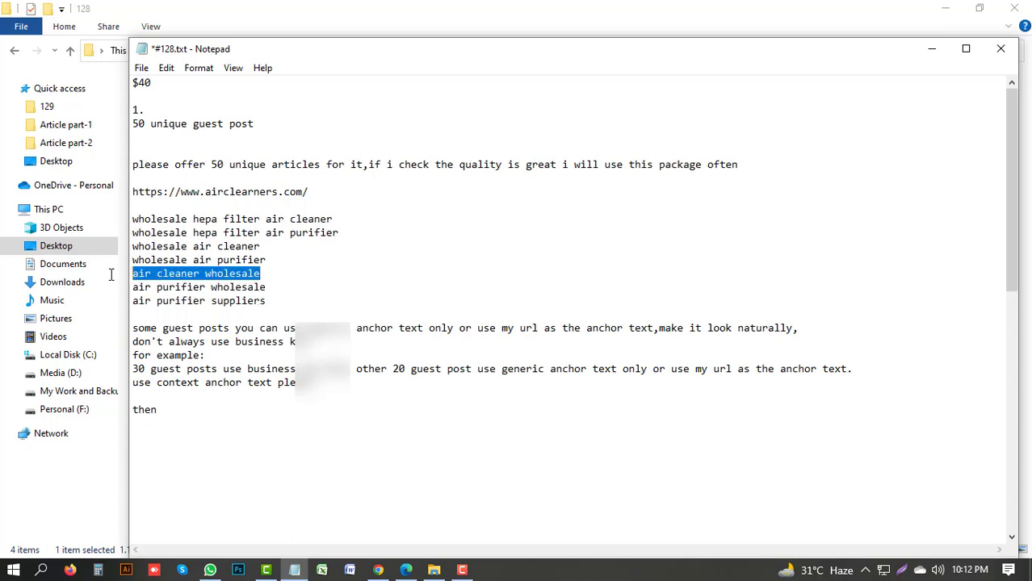
left_click(211, 288)
left_click_drag(264, 279, 92, 266)
key("ctrl+c")
Step: Switch to Edge, look at the Article Rewriter Tool page, and bring up the Rytr AI writer page
mouse_move(381, 569)
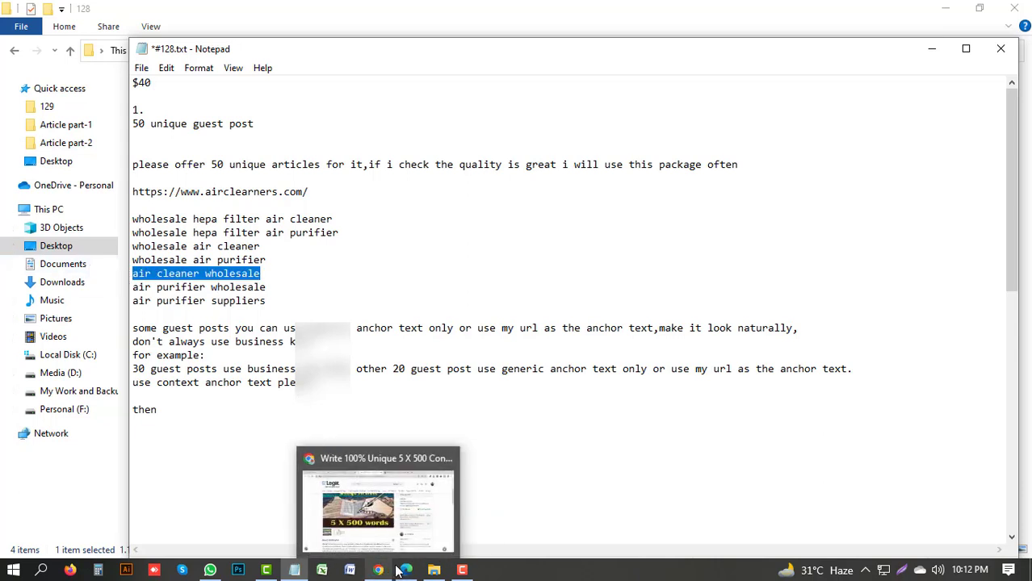
left_click(404, 570)
left_click(595, 10)
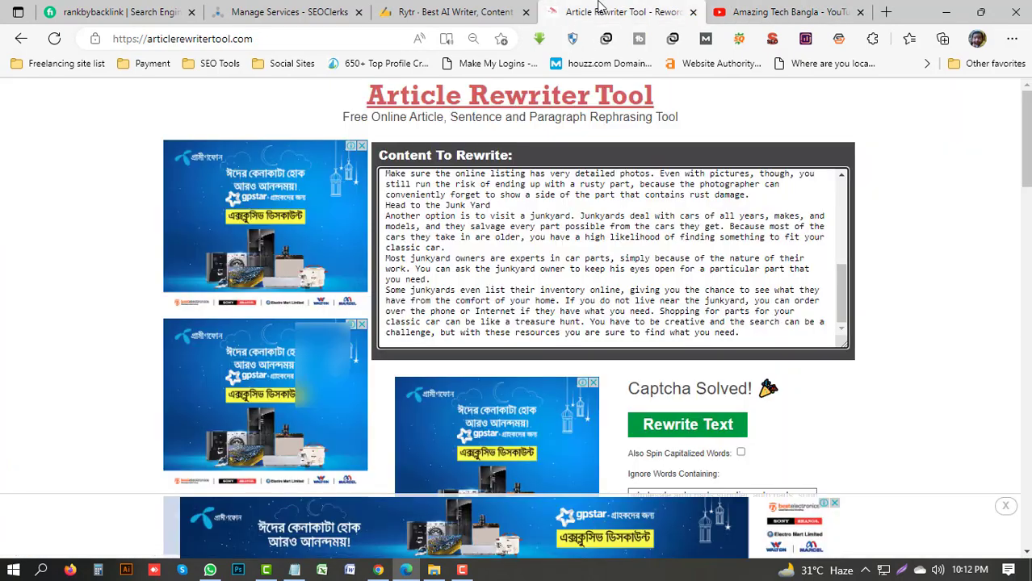
left_click(458, 11)
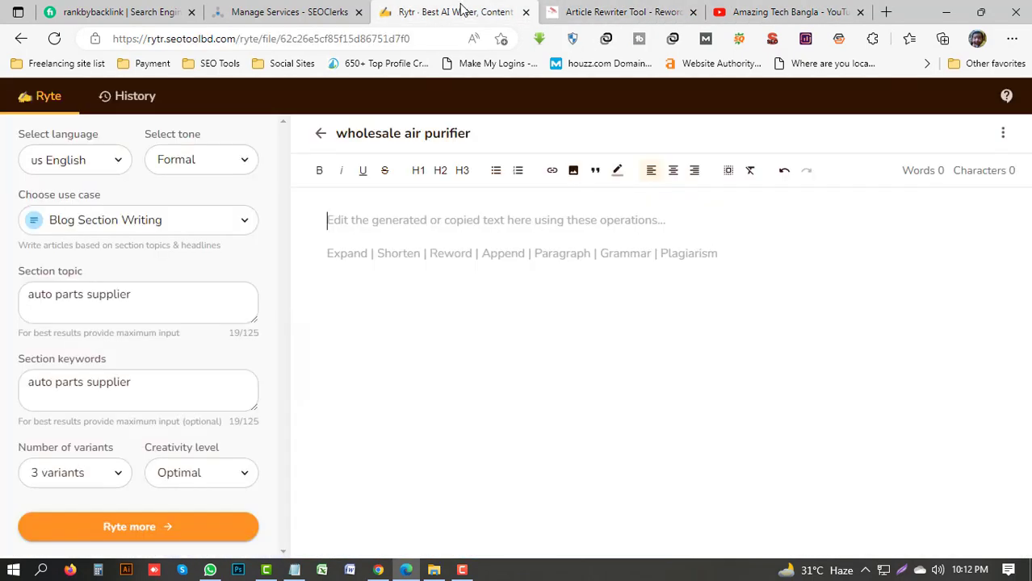
Step: Examine the seotoolbd.com part of the Rytr page's web address
left_click(239, 39)
left_click(164, 42)
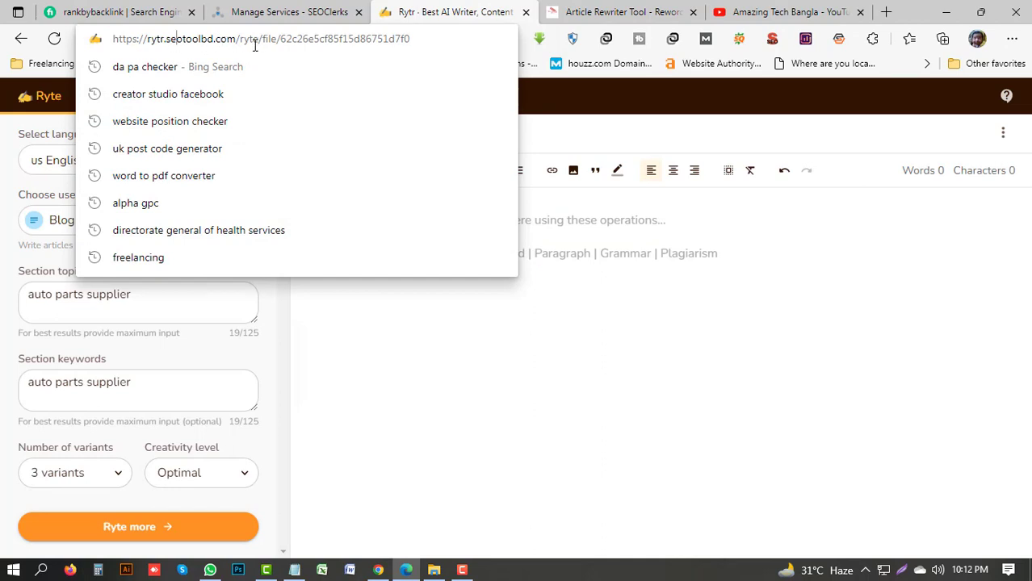
left_click(474, 339)
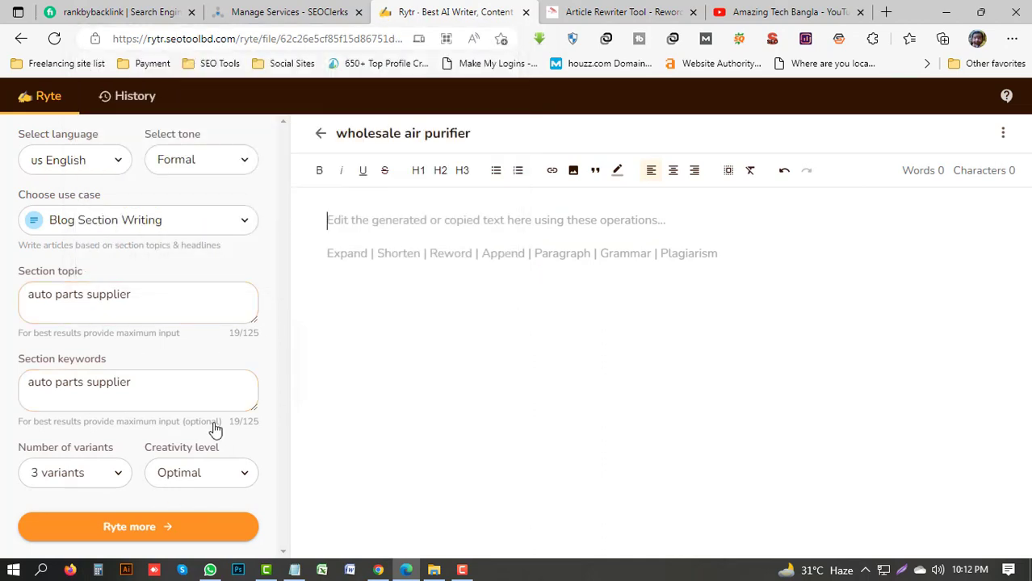
left_click(135, 352)
double_click(168, 41)
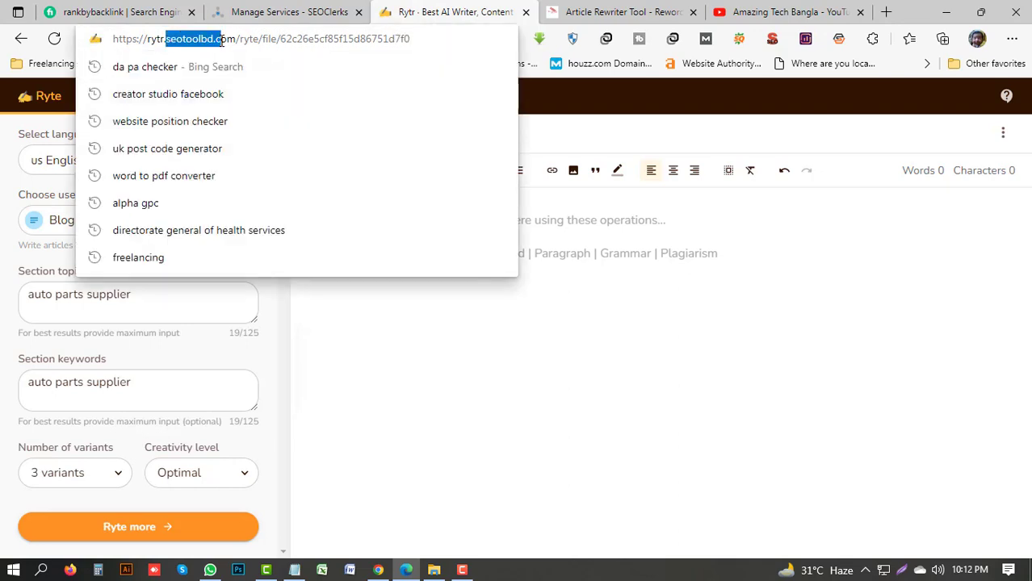
left_click(508, 472)
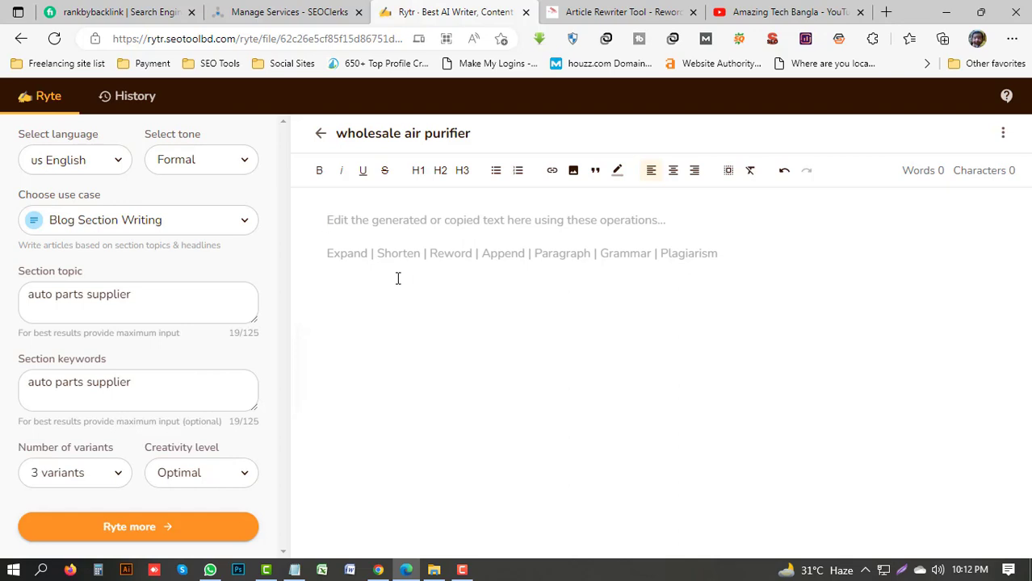
Step: Set both the section topic and section keywords to "air cleaner wholesale" and generate the blog section text
triple_click(126, 303)
key("BackSpace")
key("ctrl+v")
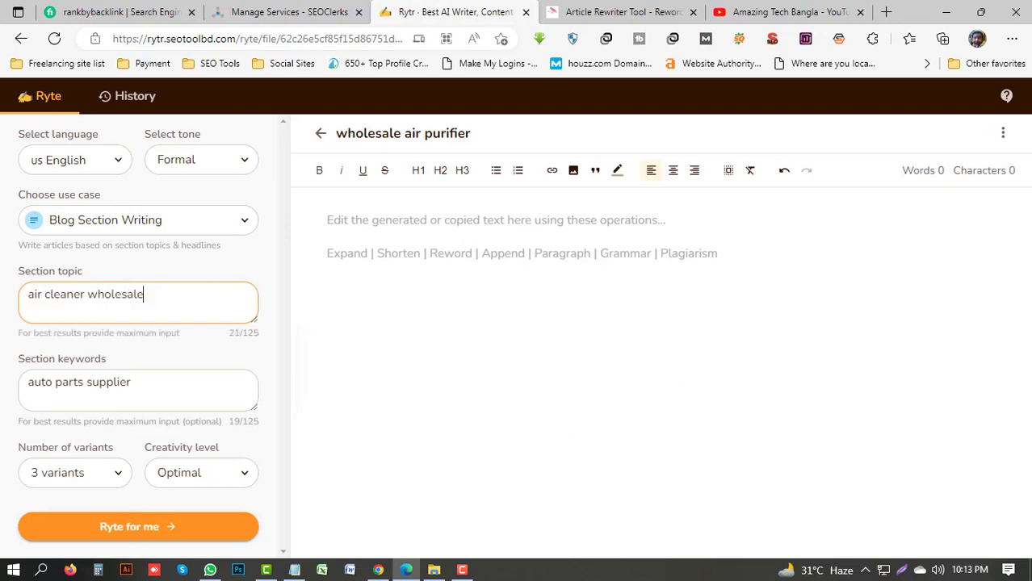
triple_click(182, 408)
key("ctrl+v")
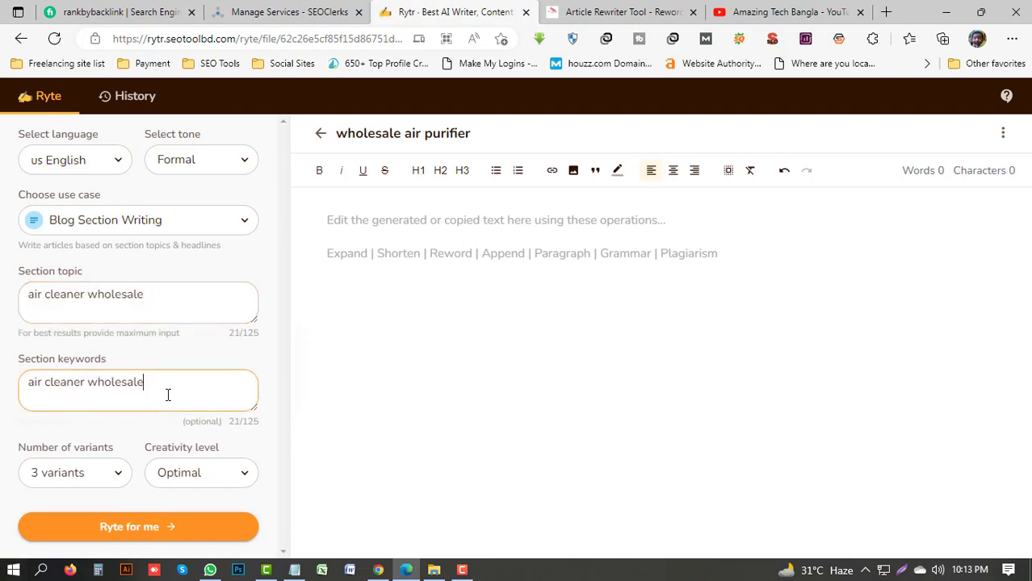
left_click(168, 314)
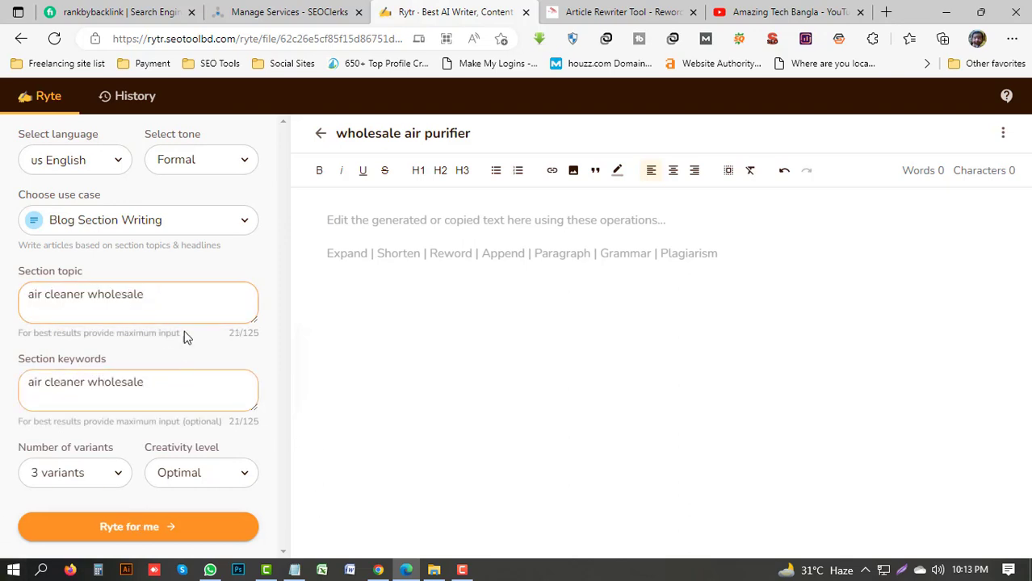
left_click(179, 527)
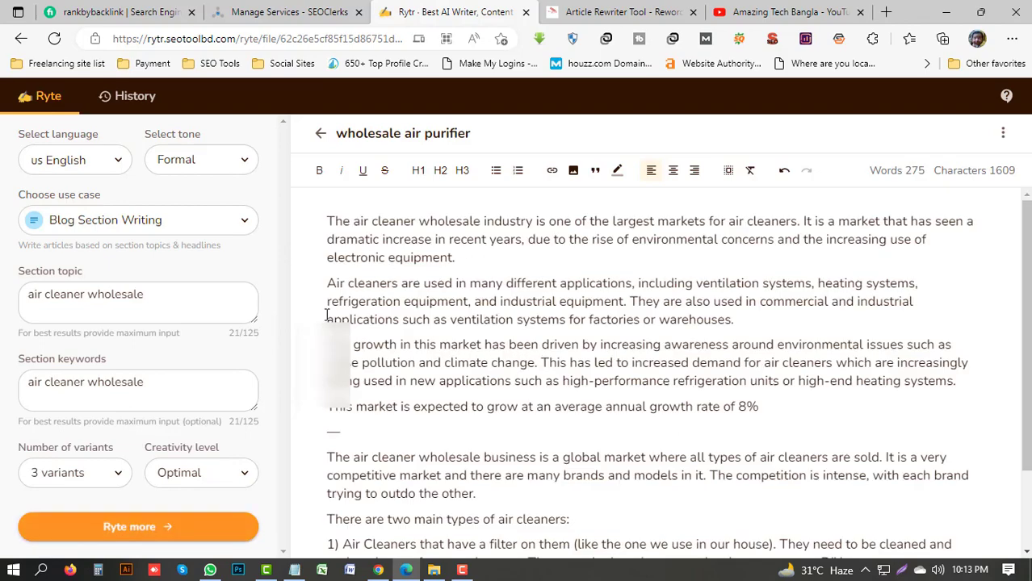
Step: Review the generated air cleaner wholesale text against its section topic, from the first variant onward
left_click(172, 310)
key("ctrl+a")
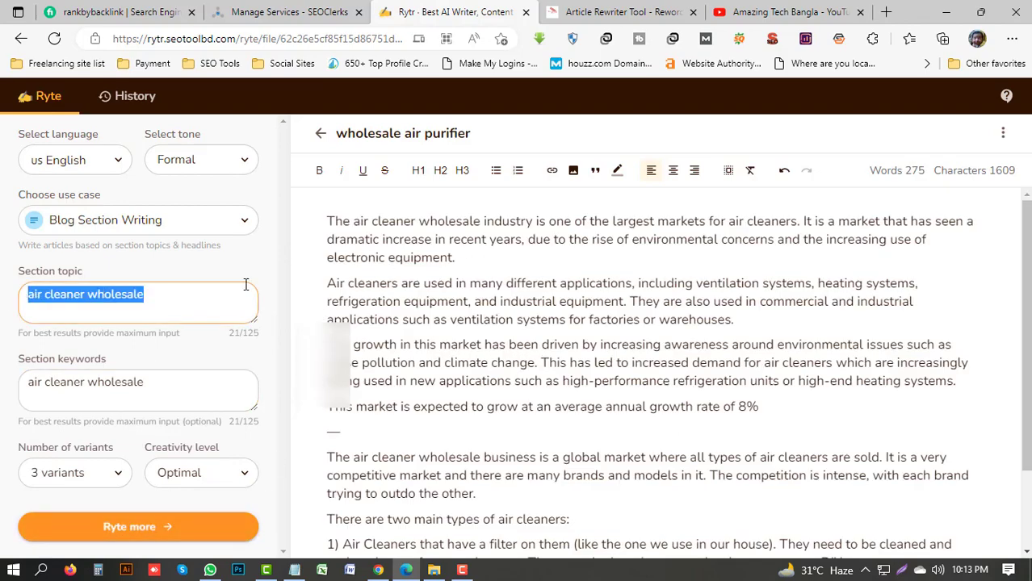
left_click(404, 260)
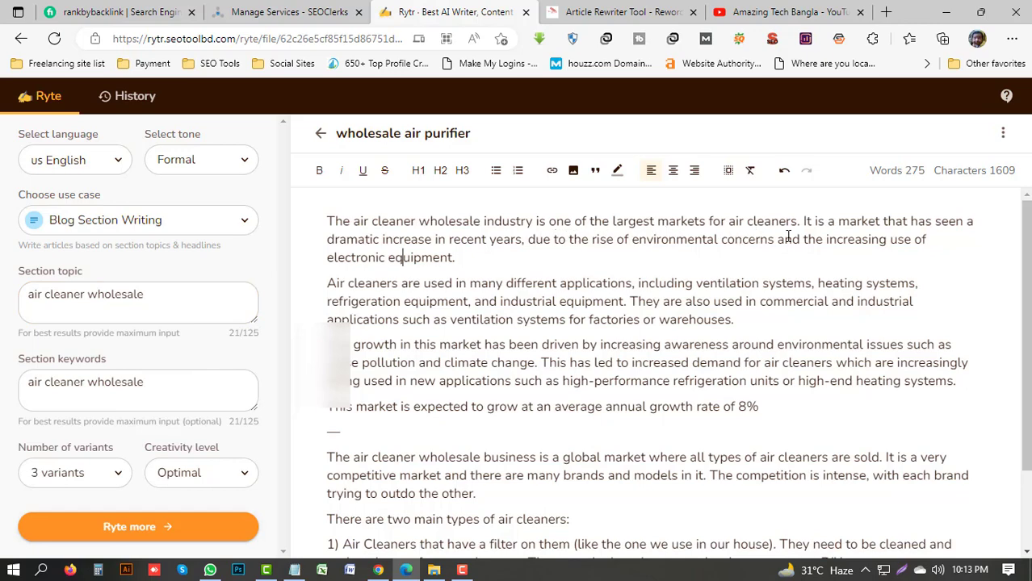
scroll(549, 339, "down", 2)
scroll(529, 356, "up", 2)
scroll(759, 307, "down", 2)
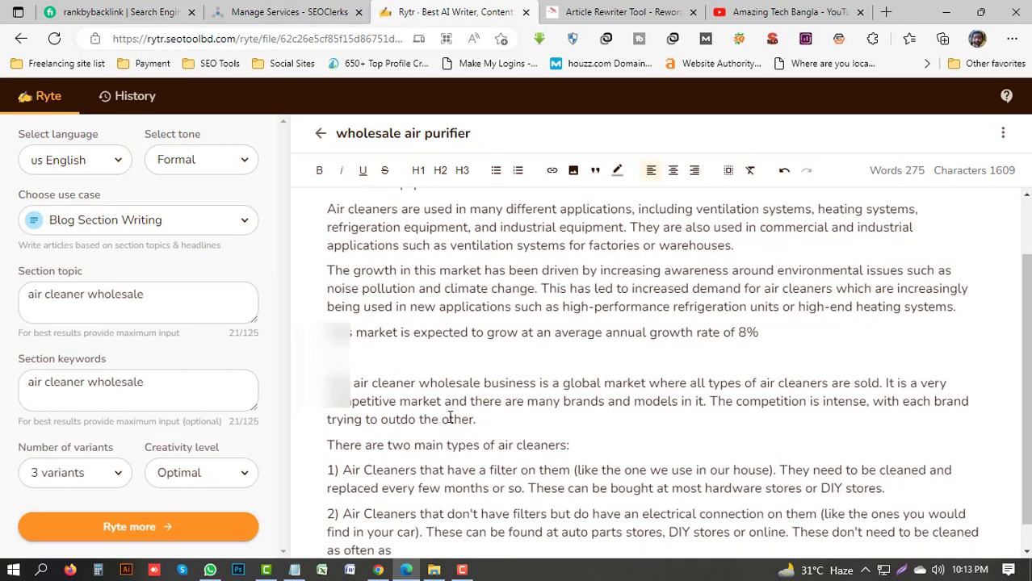
Step: Delete the stray character separating the first and second generated air cleaner wholesale variants, and check the text around it
triple_click(372, 328)
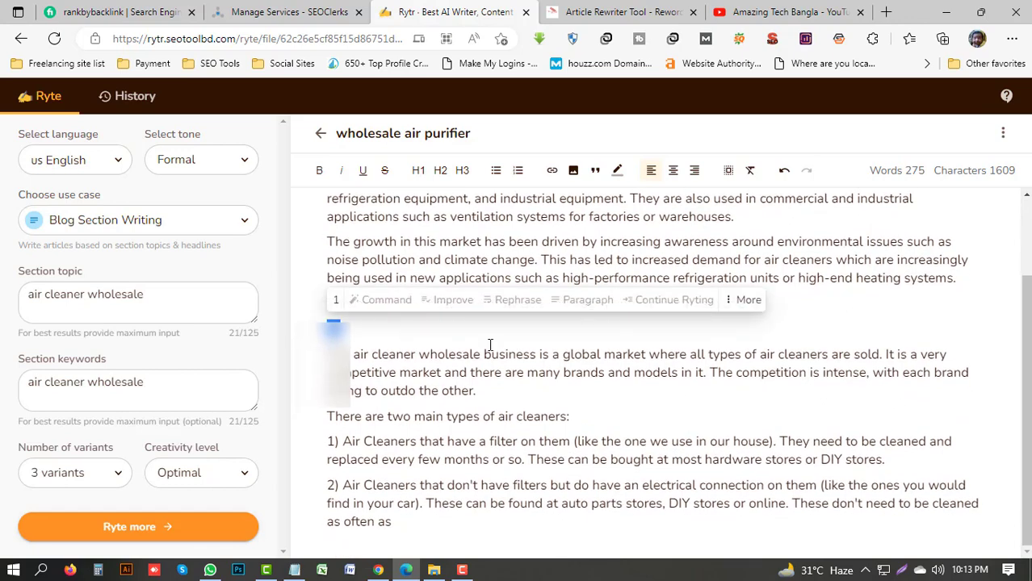
key("BackSpace")
scroll(573, 351, "up", 2)
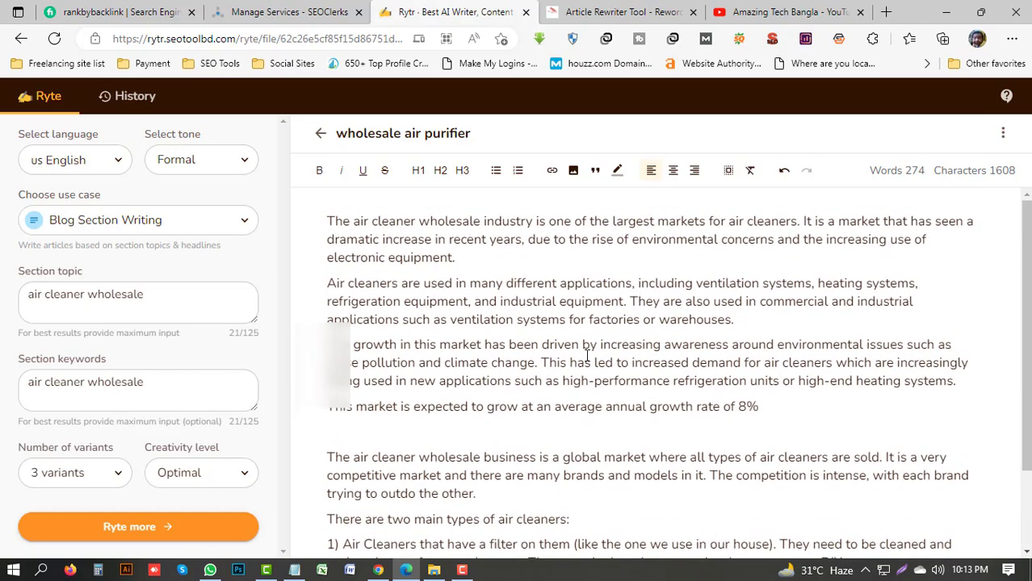
scroll(587, 356, "down", 2)
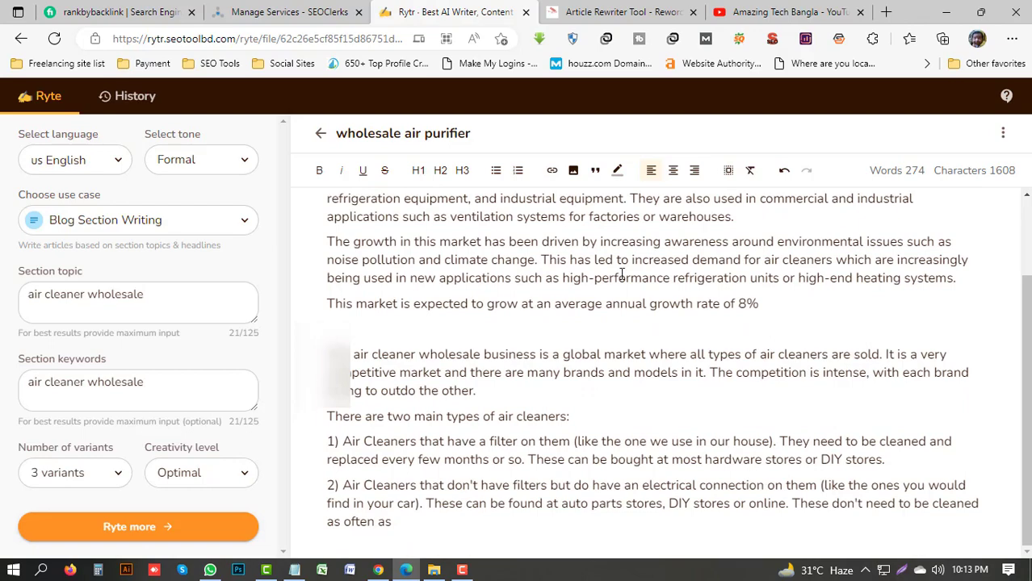
Step: Switch to File Explorer, open the Article part-1 folder inside folder 128, and look through its numbered Word articles
left_click(946, 11)
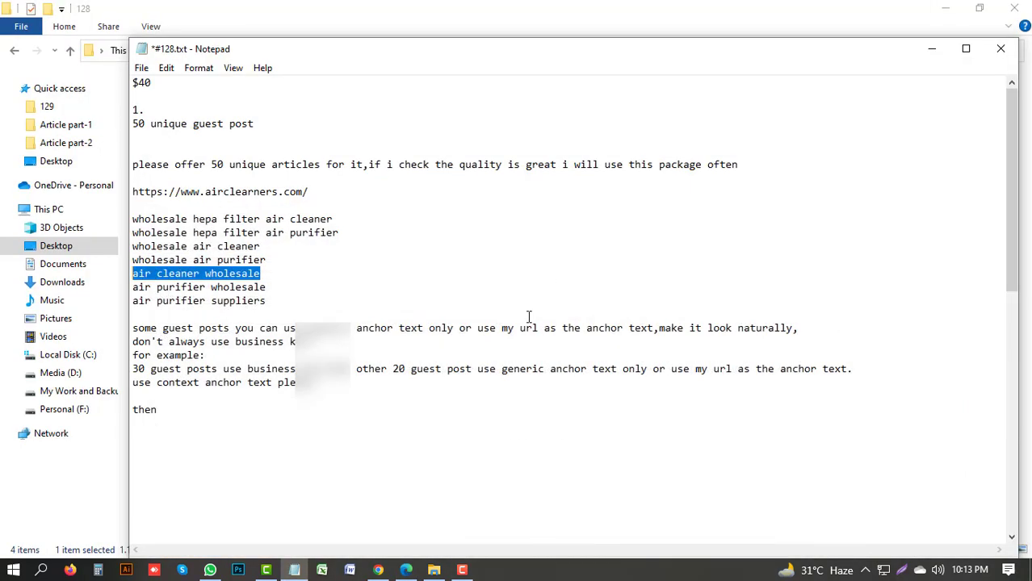
left_click(410, 570)
left_click(434, 570)
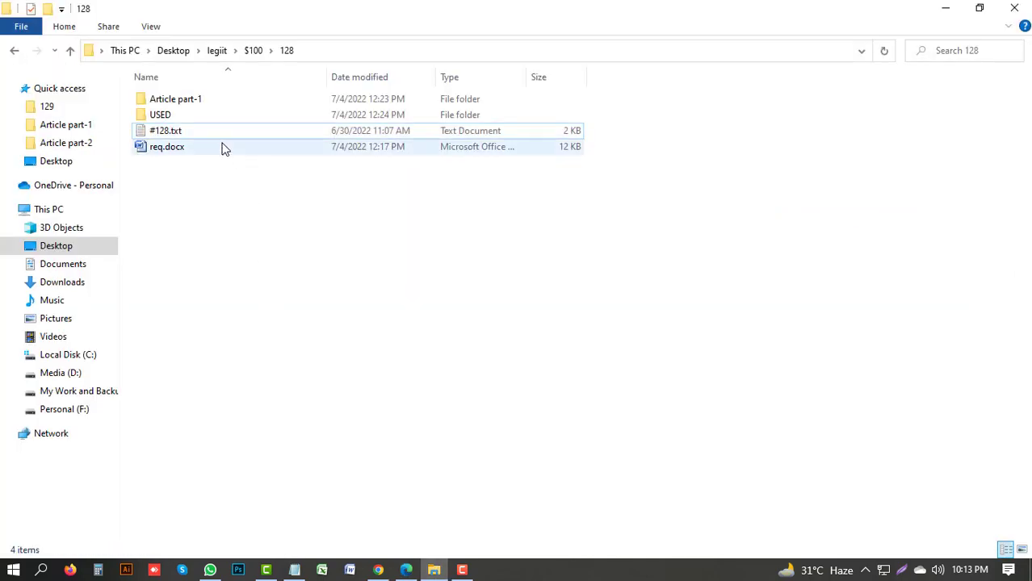
double_click(199, 97)
scroll(287, 268, "down", 7)
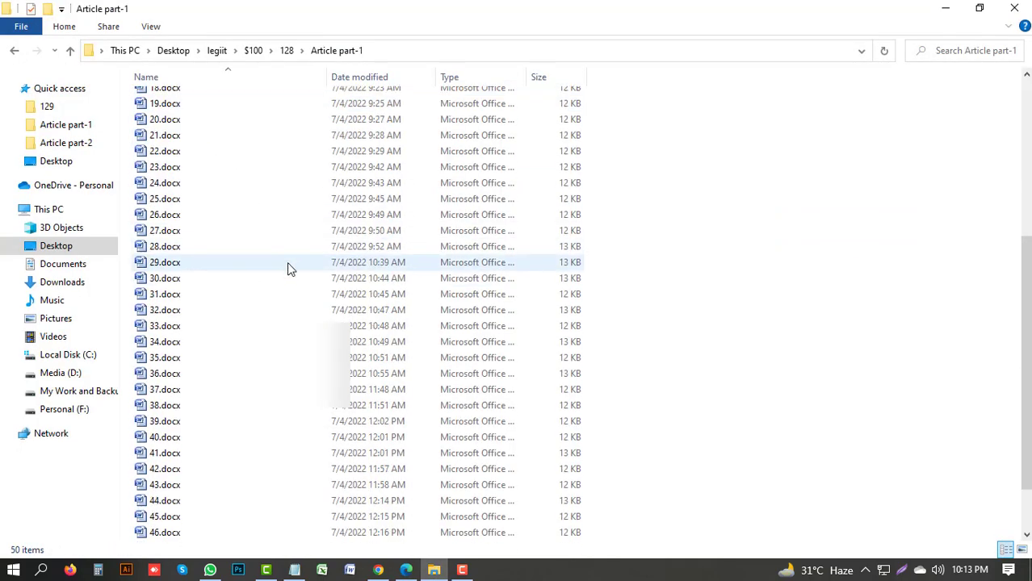
left_click(185, 533)
scroll(198, 457, "up", 7)
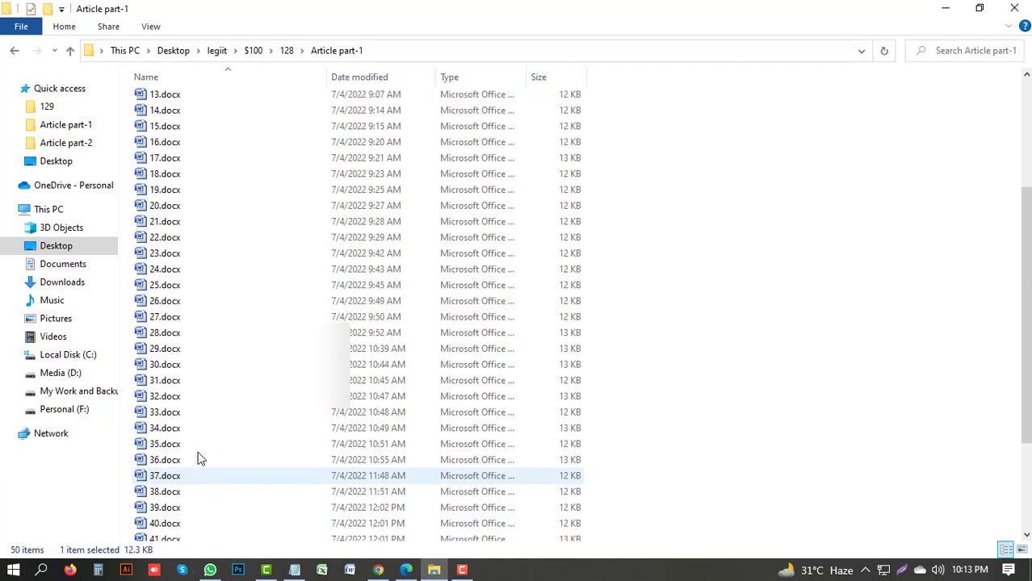
Step: Open 1.docx in Word, read through the article and its linked keyword "wholesale hepa filter air cleaner", and close the document
double_click(181, 98)
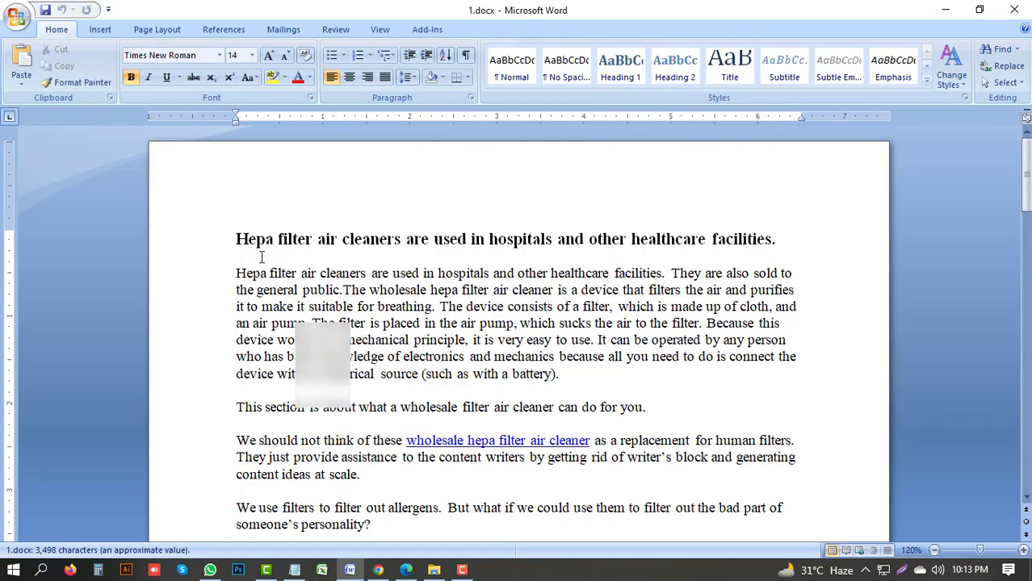
scroll(412, 185, "down", 3)
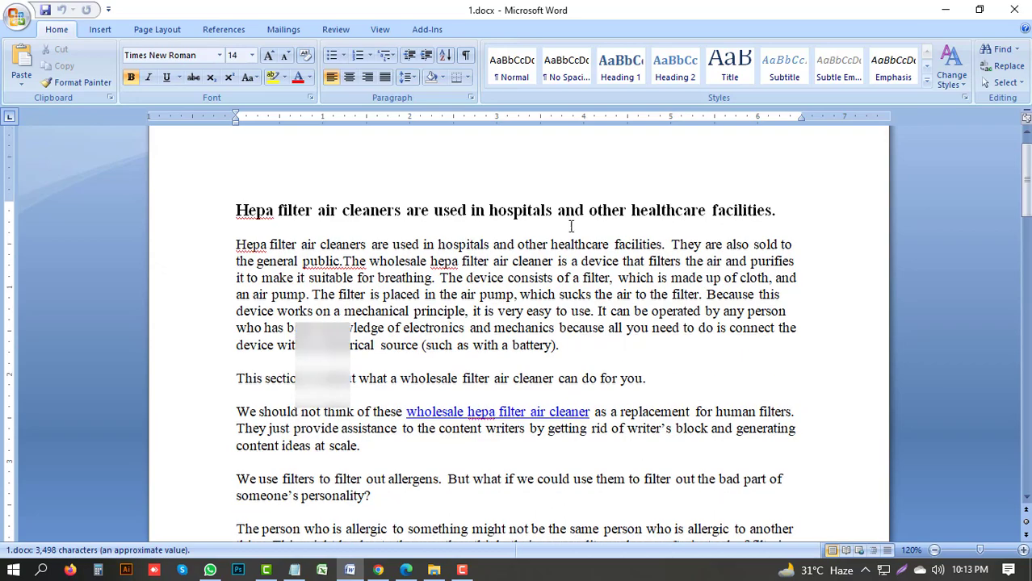
scroll(408, 289, "down", 15)
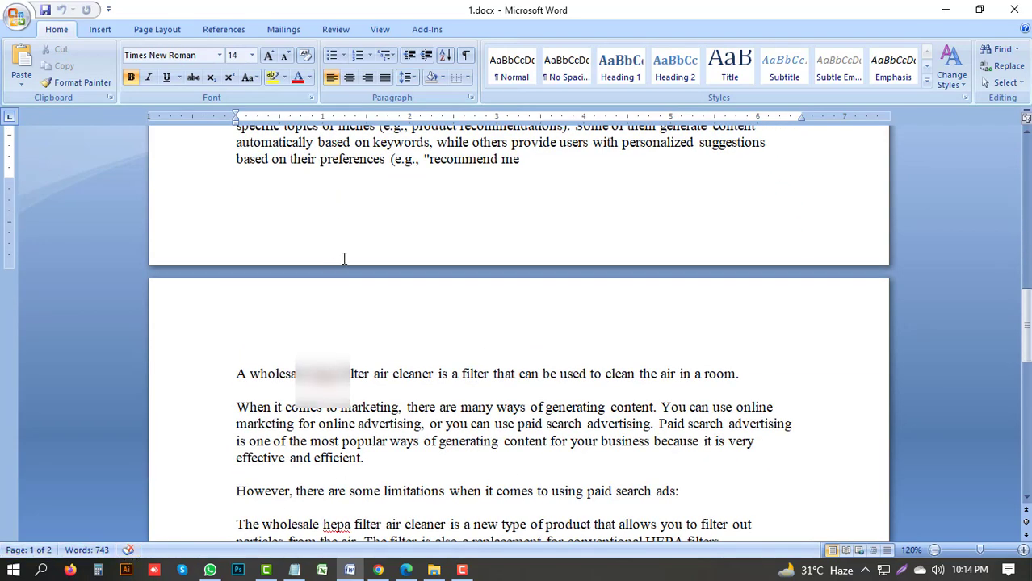
scroll(385, 267, "down", 3)
scroll(386, 266, "down", 9)
scroll(461, 309, "up", 14)
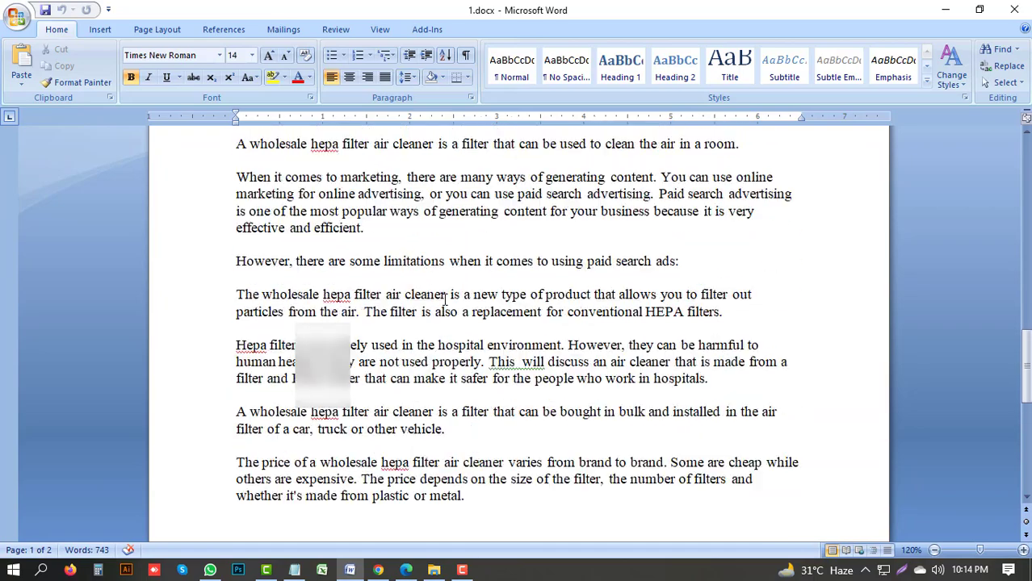
scroll(461, 309, "up", 20)
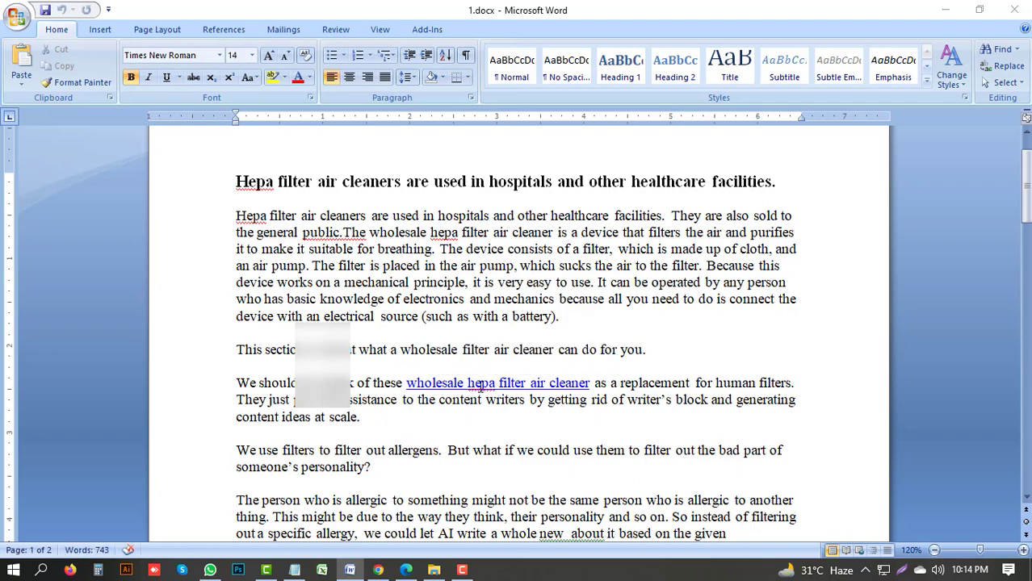
key("alt+Tab")
left_click(351, 571)
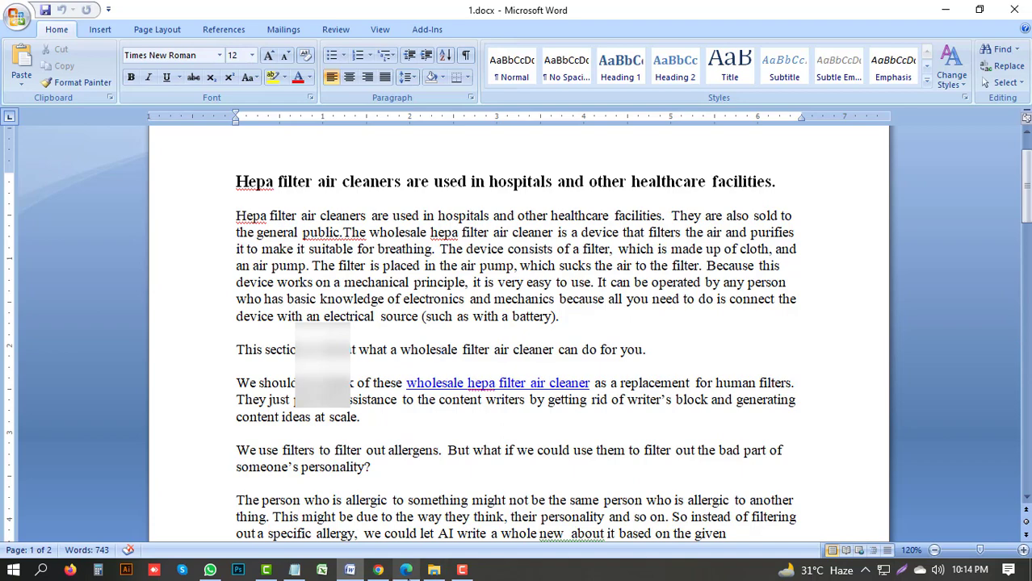
left_click(1011, 8)
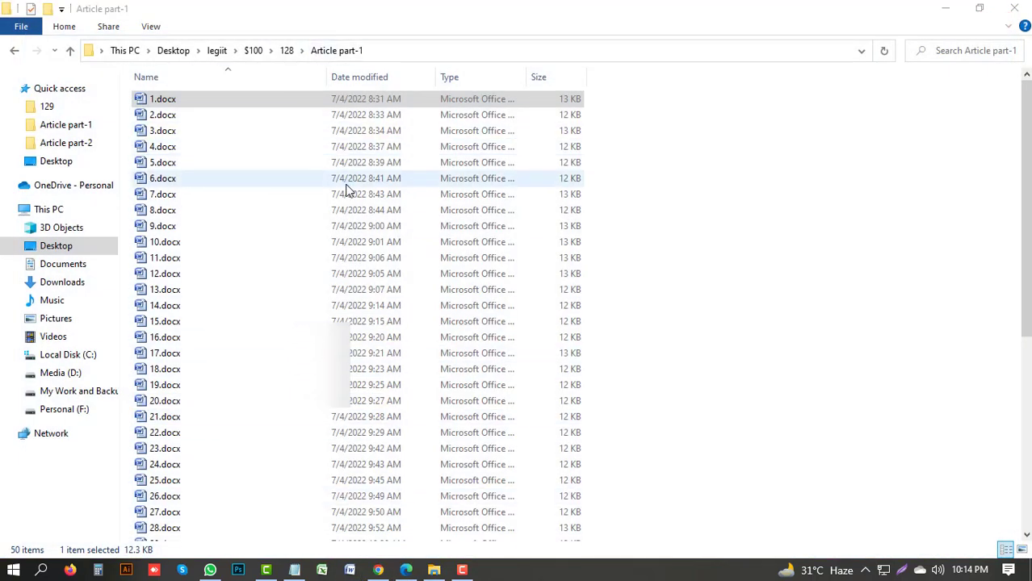
Step: Return to folder 128 and compress the Article part-1 folder into Article part-1.rar
left_click(288, 50)
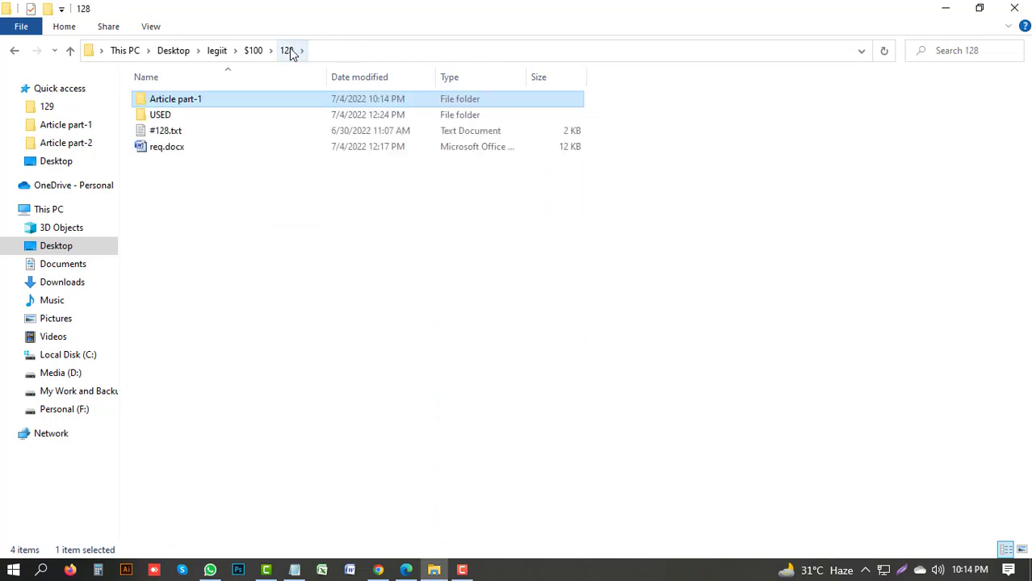
right_click(217, 100)
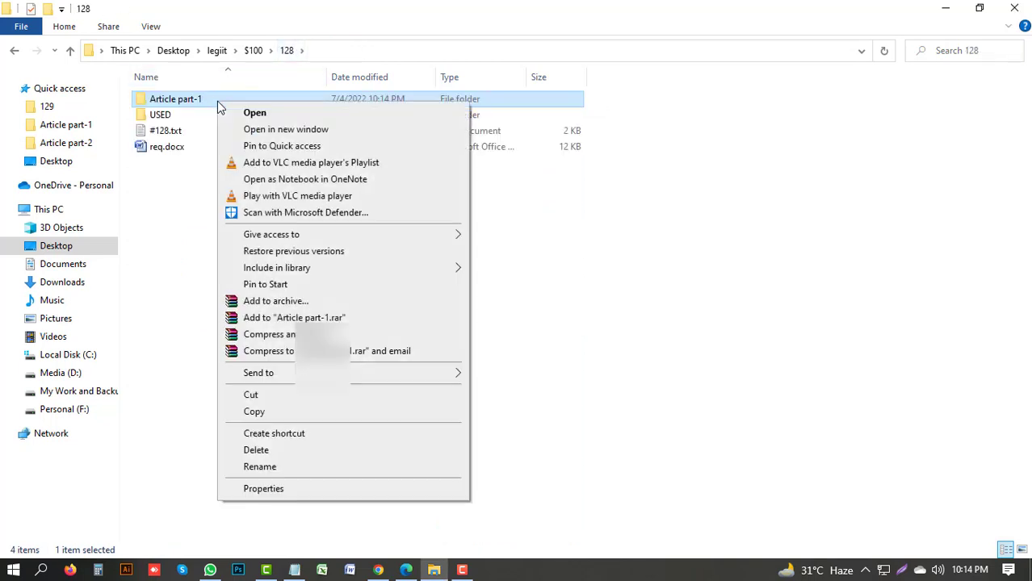
left_click(289, 318)
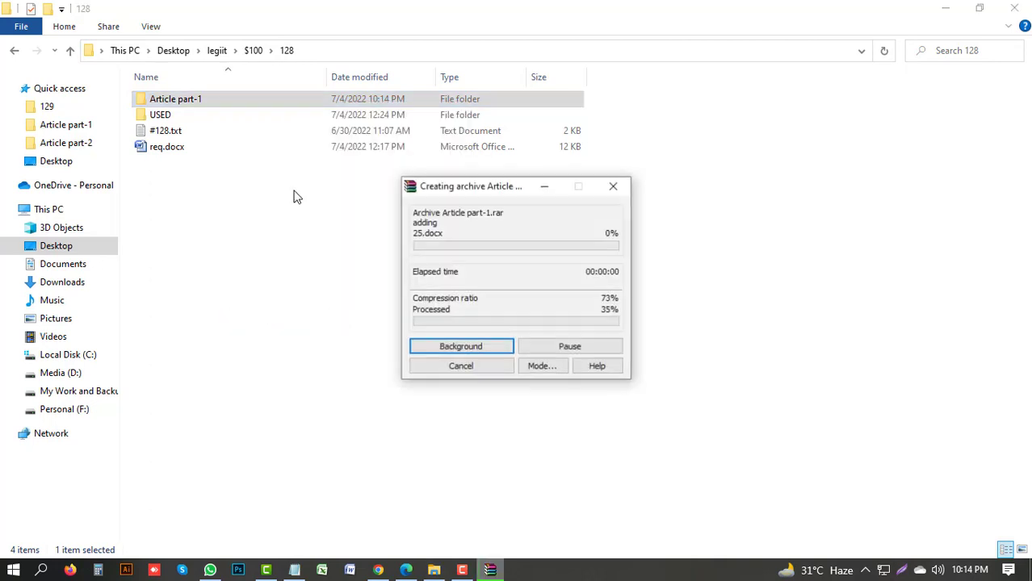
Step: Go to folder 129 under $100 and compress the Article part-2 folder into Article part-2.rar
left_click(253, 48)
left_click(179, 116)
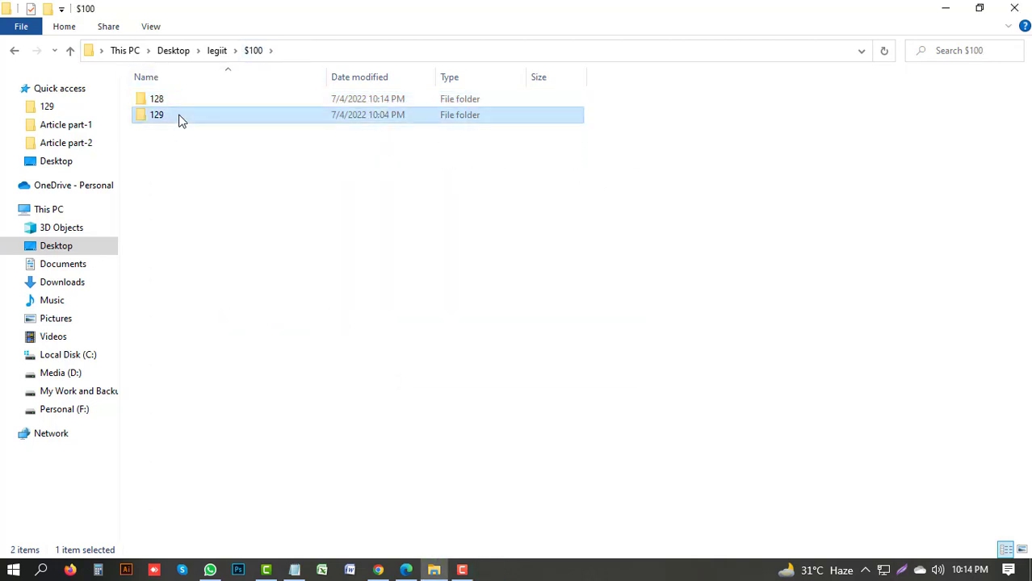
double_click(179, 116)
left_click(187, 104)
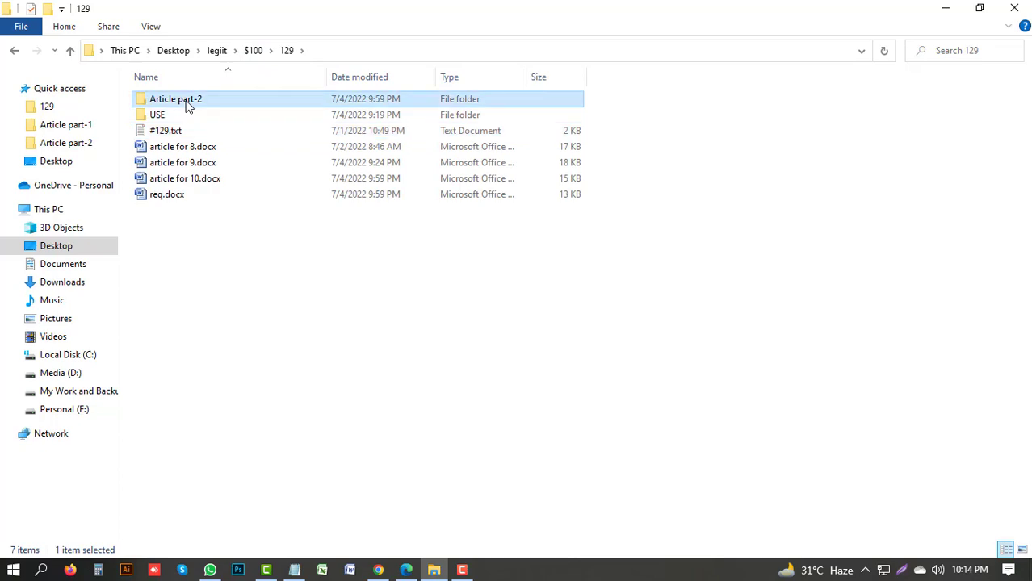
right_click(187, 103)
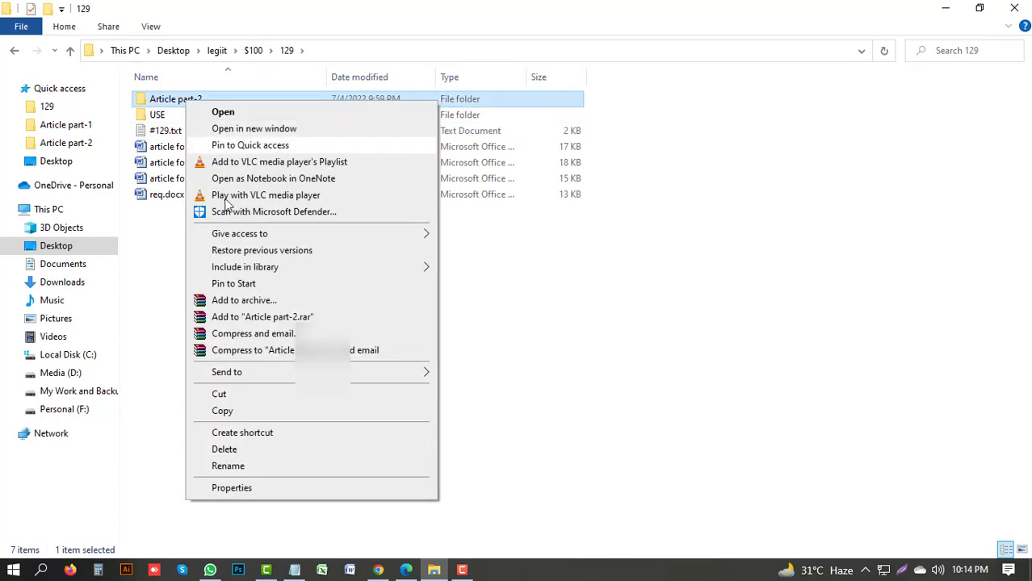
left_click(263, 322)
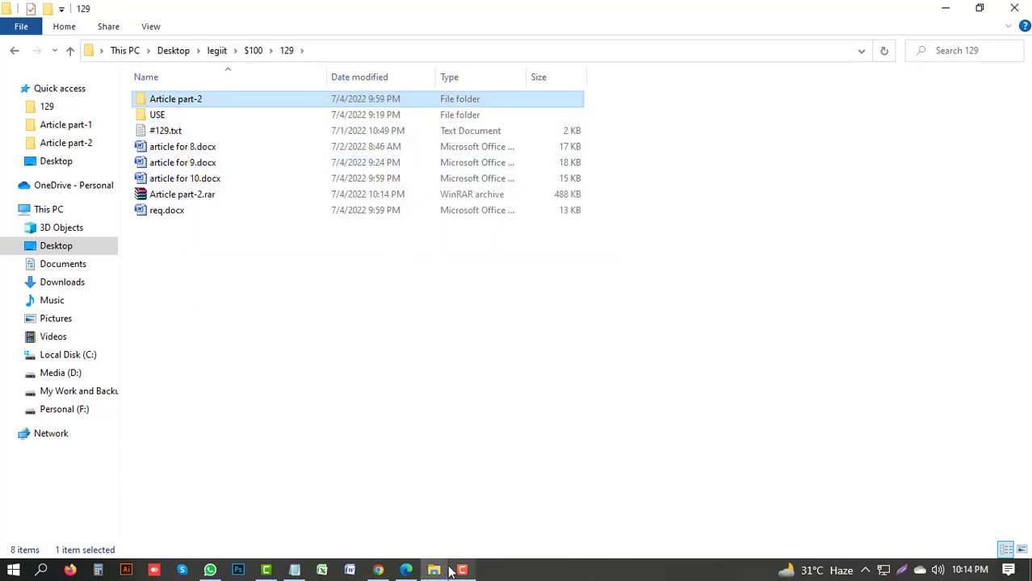
Step: Switch to Chrome, close the Legiit service page, and look over the details of the $100 content writing order
left_click(406, 570)
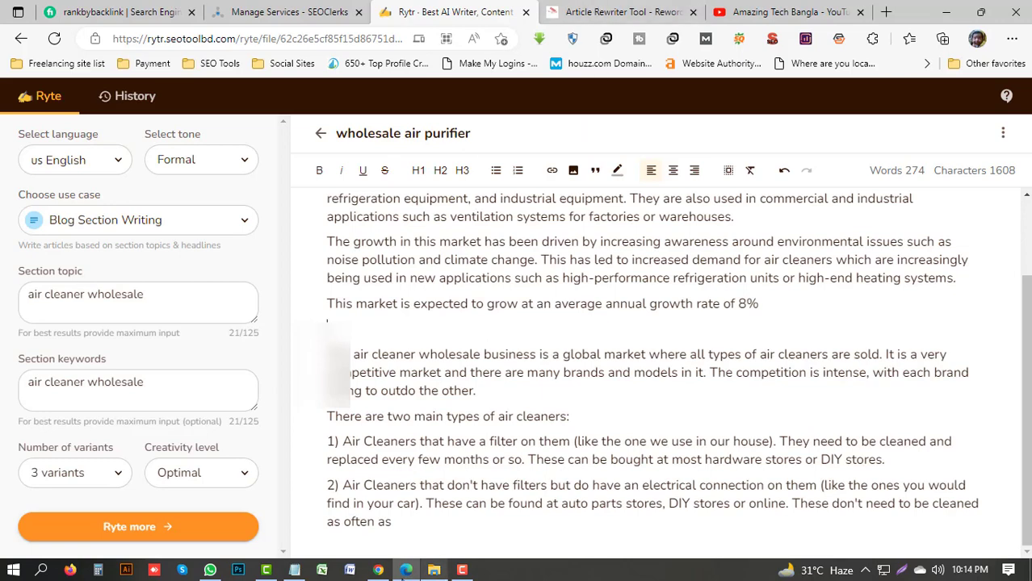
left_click(378, 570)
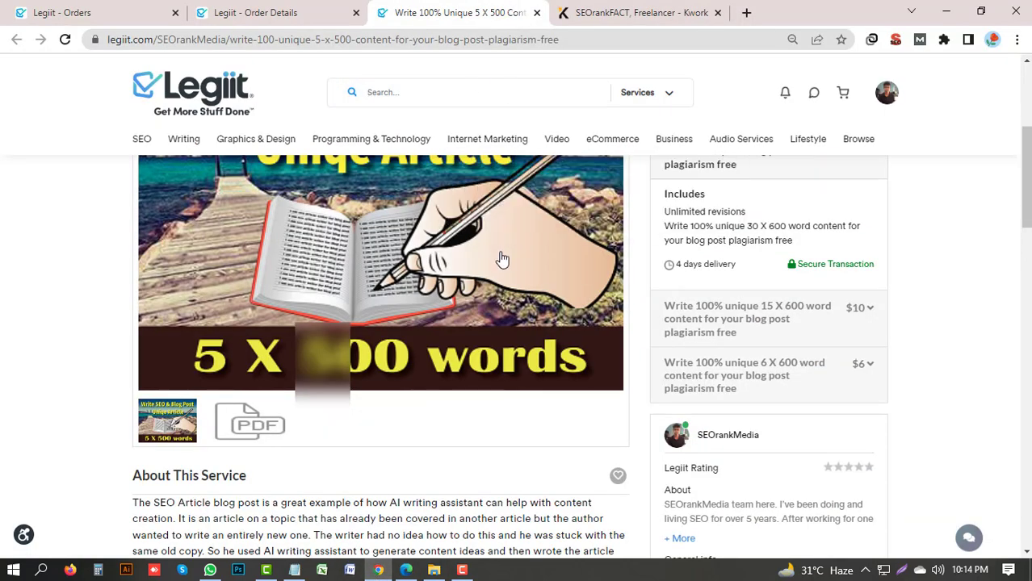
middle_click(471, 30)
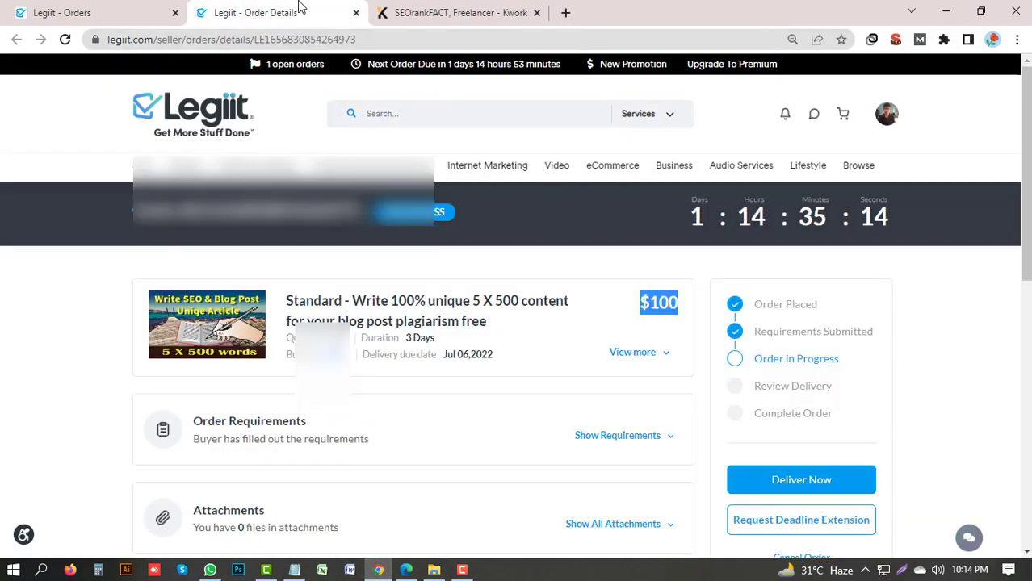
scroll(497, 355, "down", 1)
scroll(727, 307, "up", 1)
left_click(949, 269)
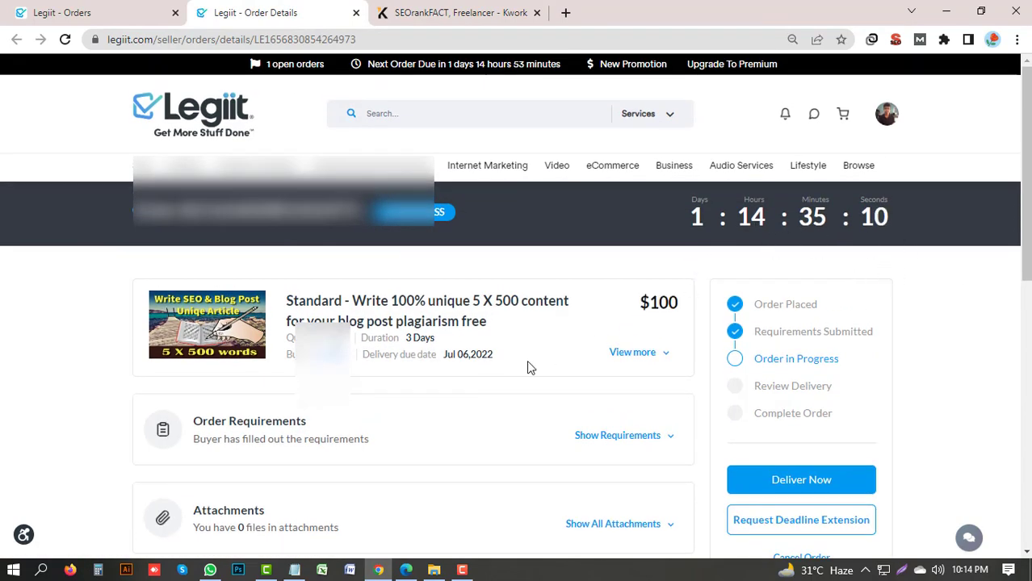
Step: Start the order's delivery and attach Article part-1.rar from the legiit > $100 > 128 folder on the Desktop
scroll(417, 364, "down", 1)
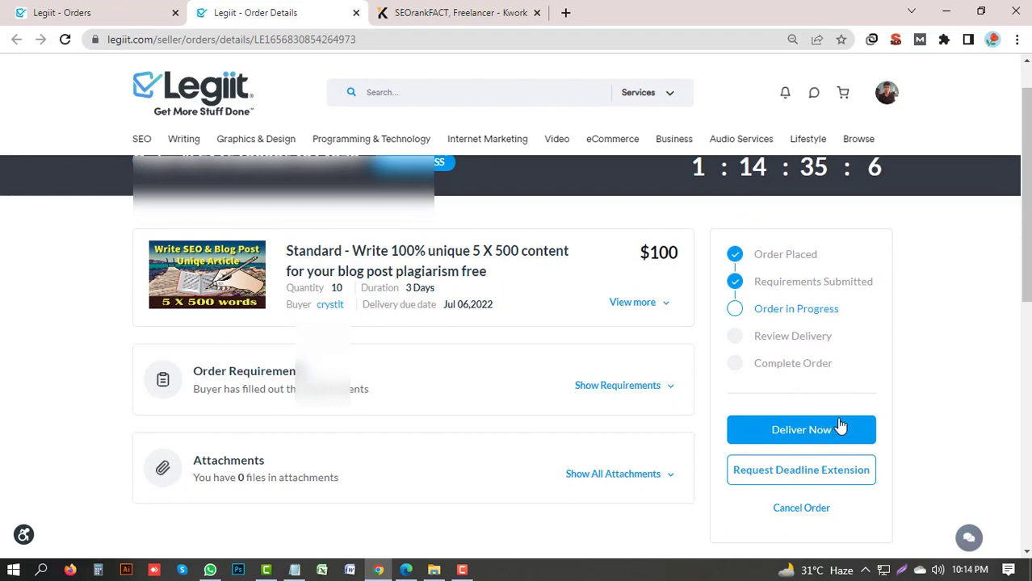
scroll(840, 426, "down", 1)
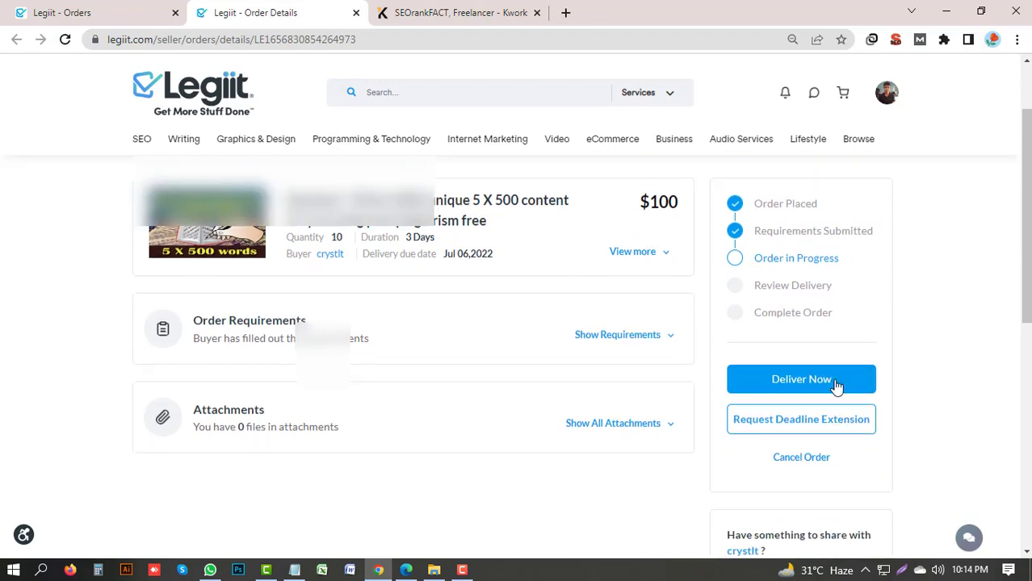
left_click(835, 387)
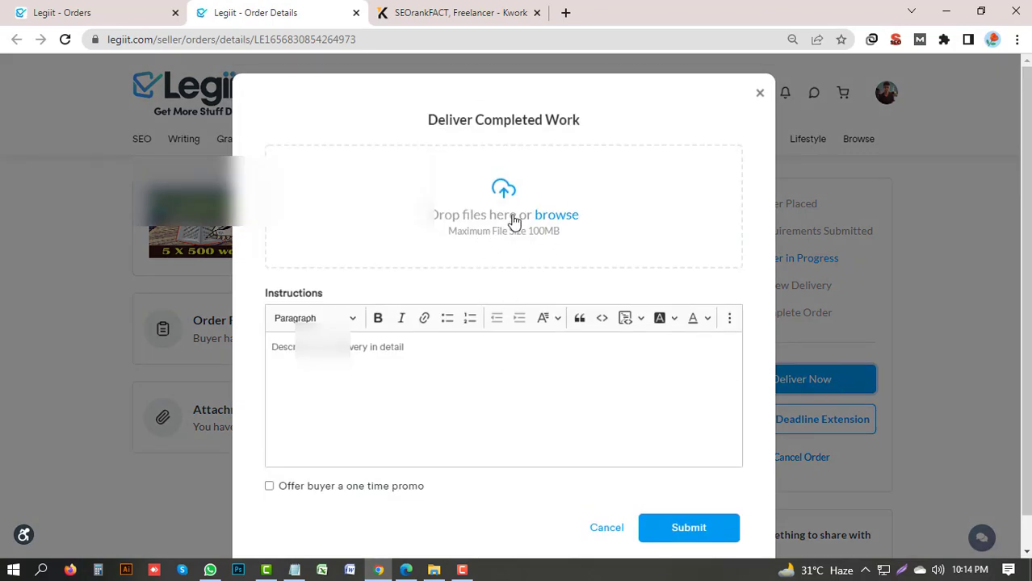
left_click(553, 219)
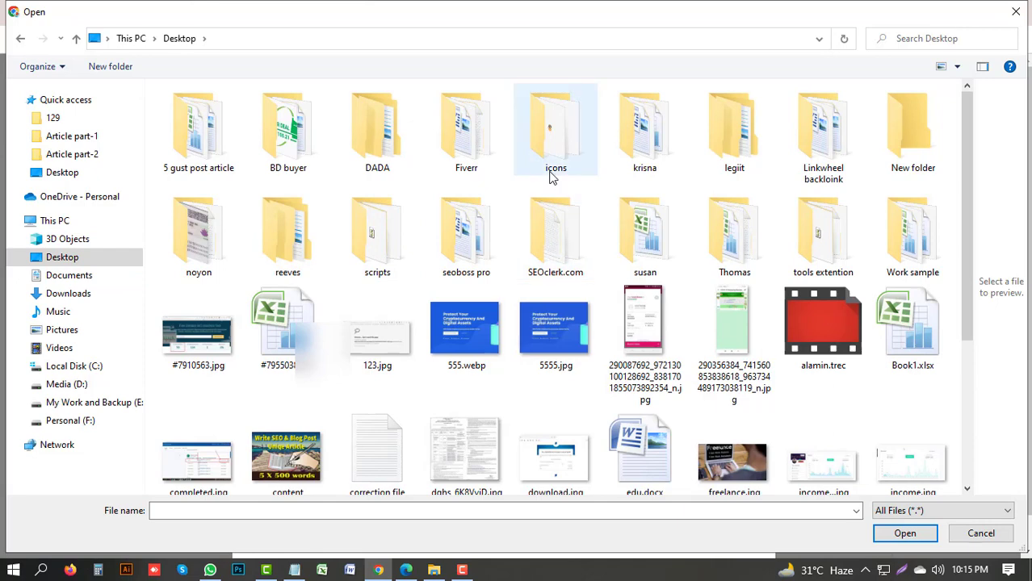
key("l")
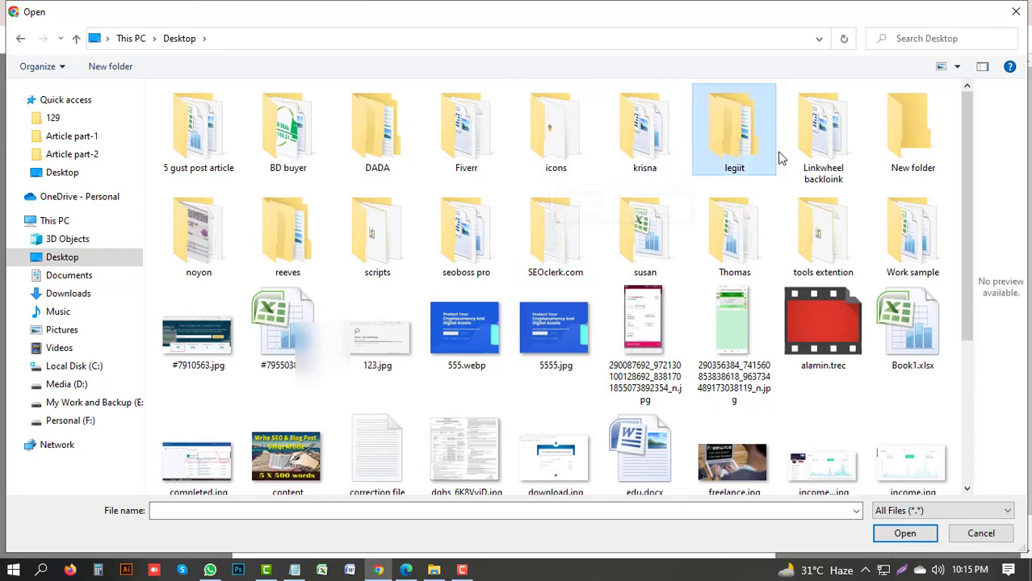
double_click(733, 143)
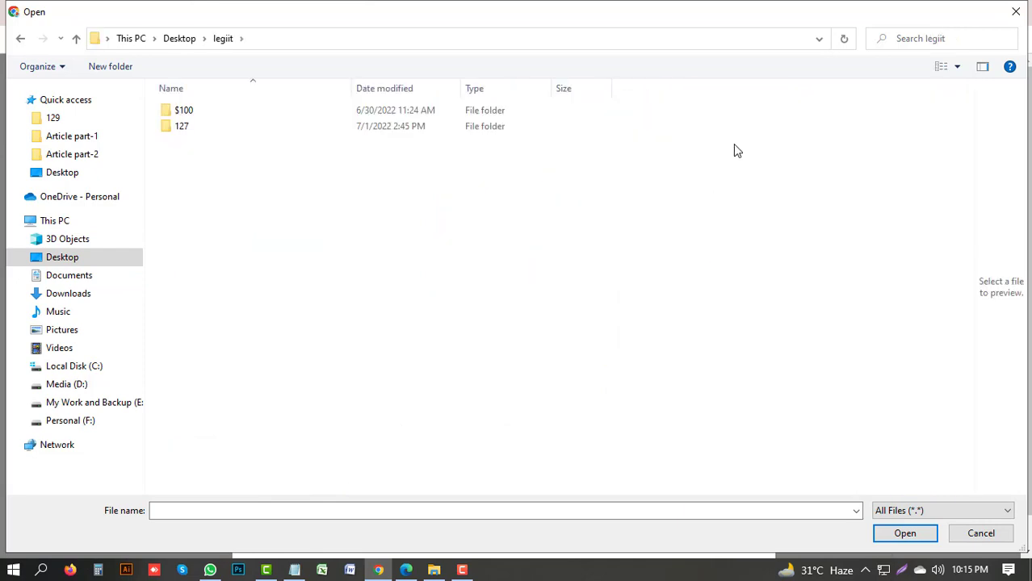
double_click(225, 117)
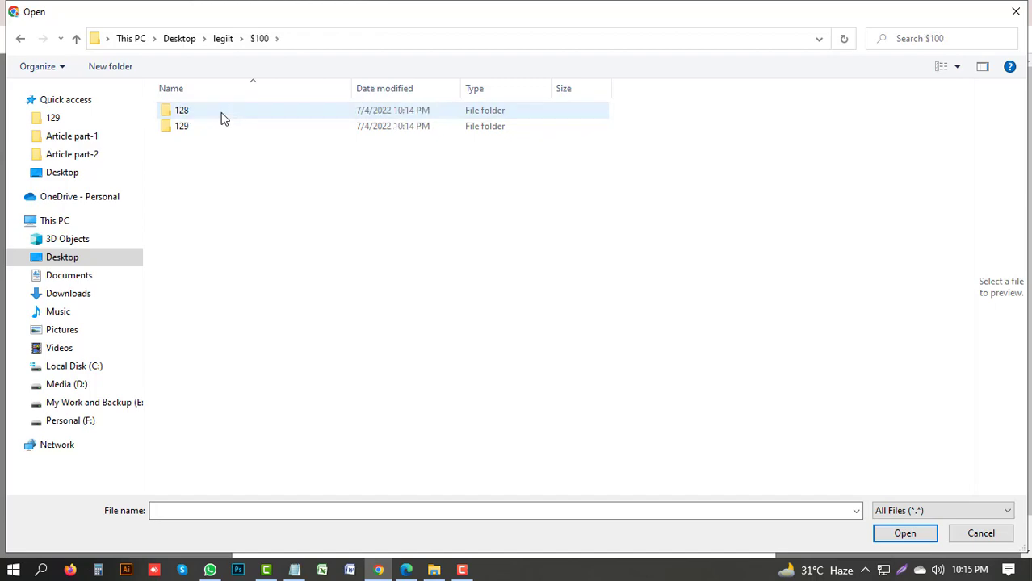
double_click(224, 117)
left_click(220, 113)
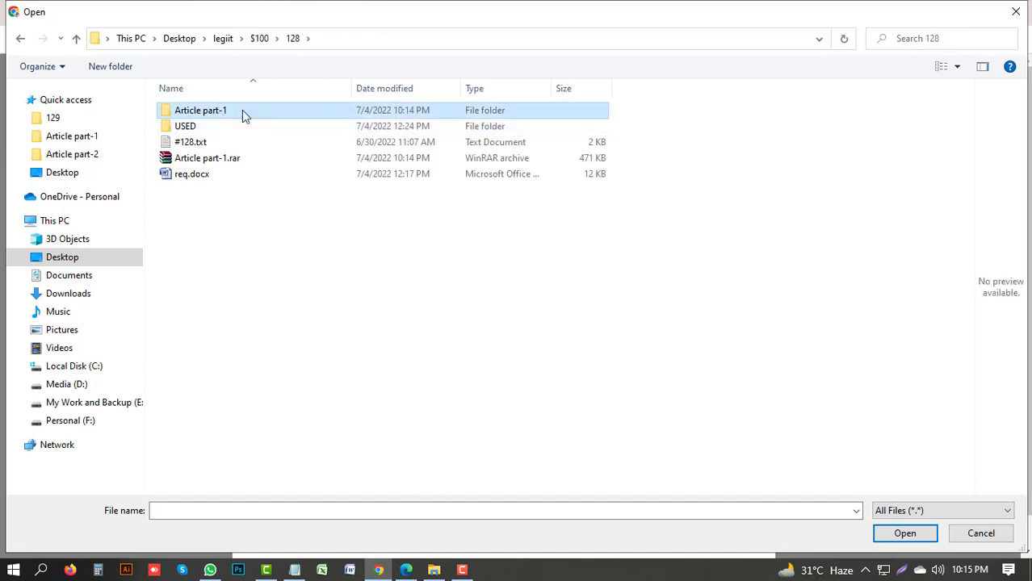
left_click(214, 159)
left_click(904, 536)
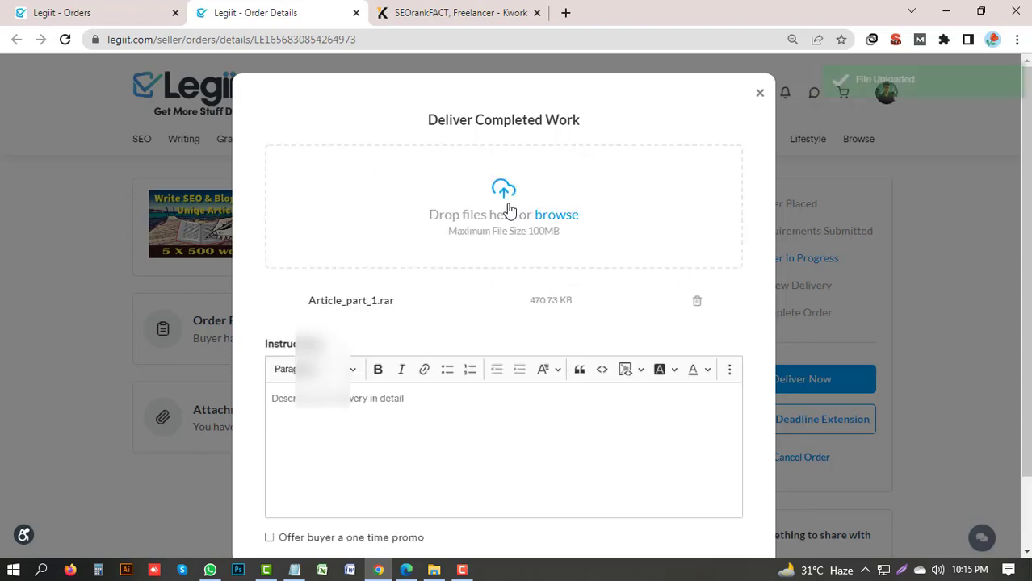
Step: Attach Article part-2.rar from folder 129 under legiit > $100 to the order delivery
left_click(509, 209)
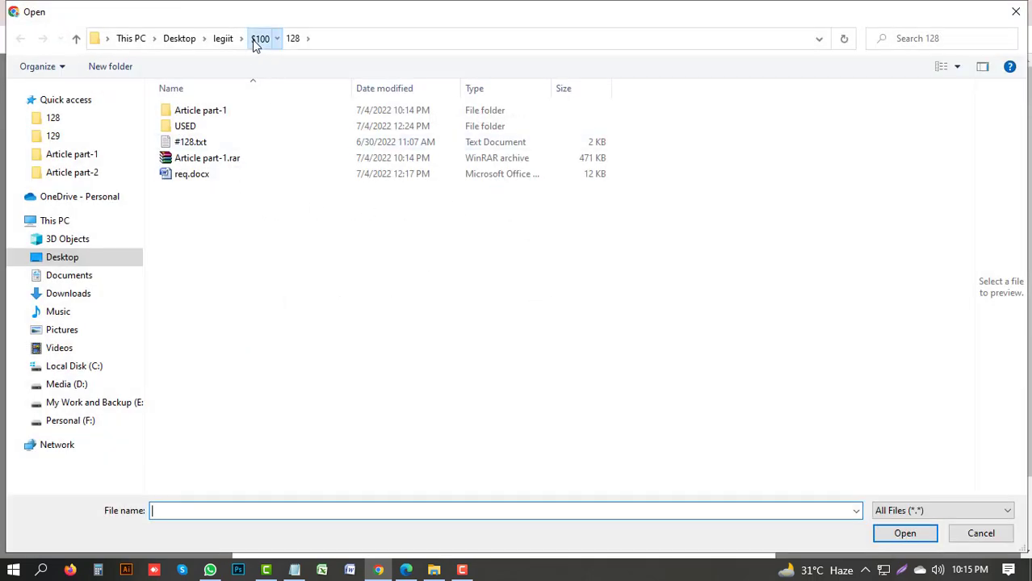
left_click(260, 39)
double_click(192, 124)
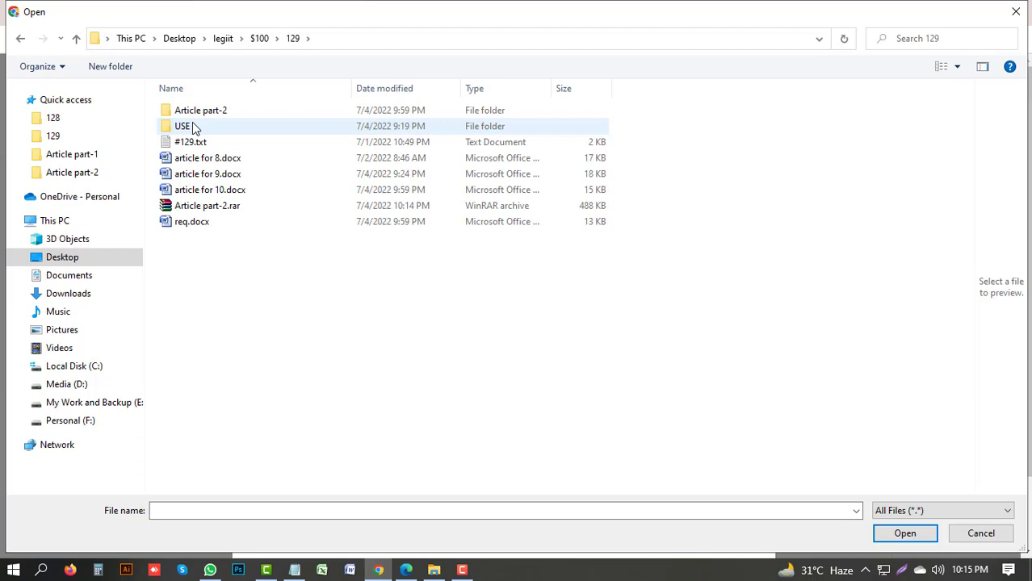
left_click(202, 207)
left_click(905, 536)
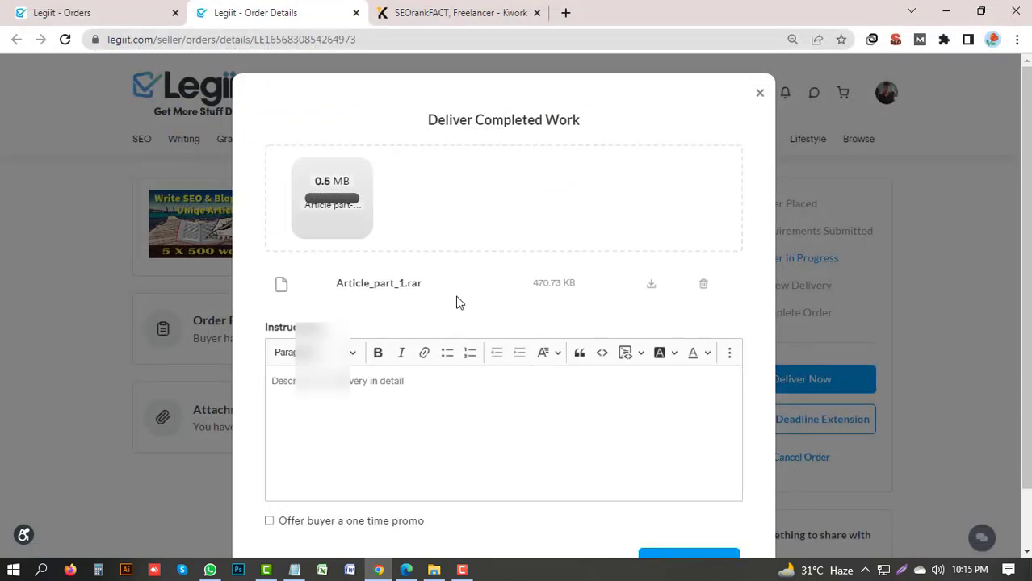
Step: Enter "Dear sir, hope you are well ! Please see the attached file, If you have any query kindly inform me. Thanks" as delivery instructions and submit
scroll(421, 360, "down", 3)
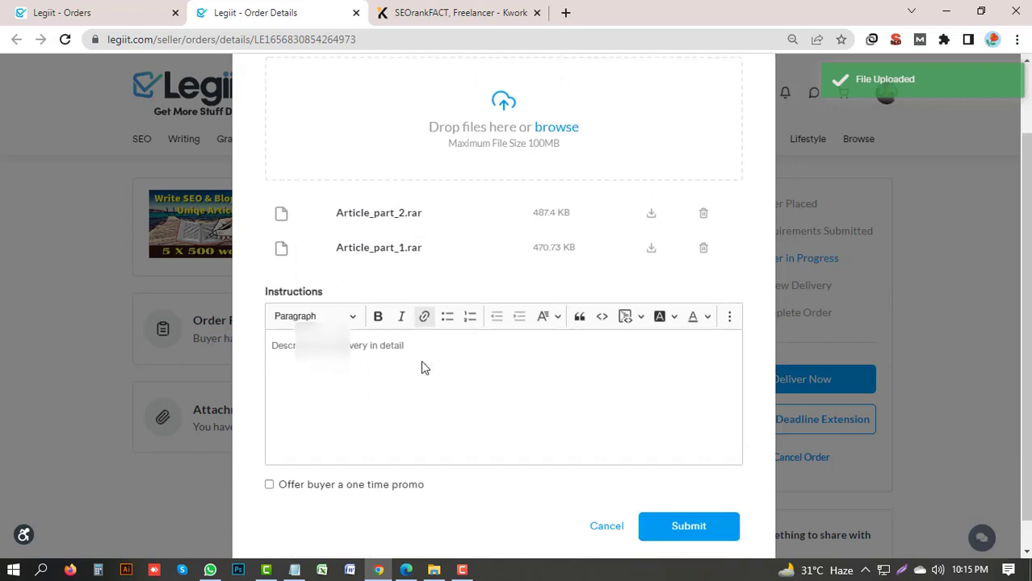
left_click(410, 356)
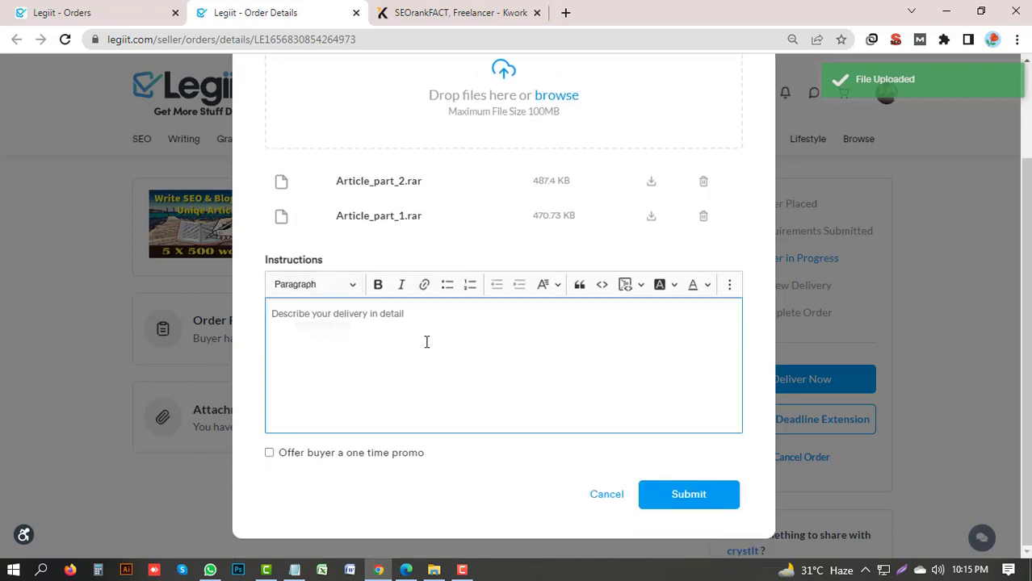
type("Dear sir, hope you are well ! Please see the attached file, If you have any")
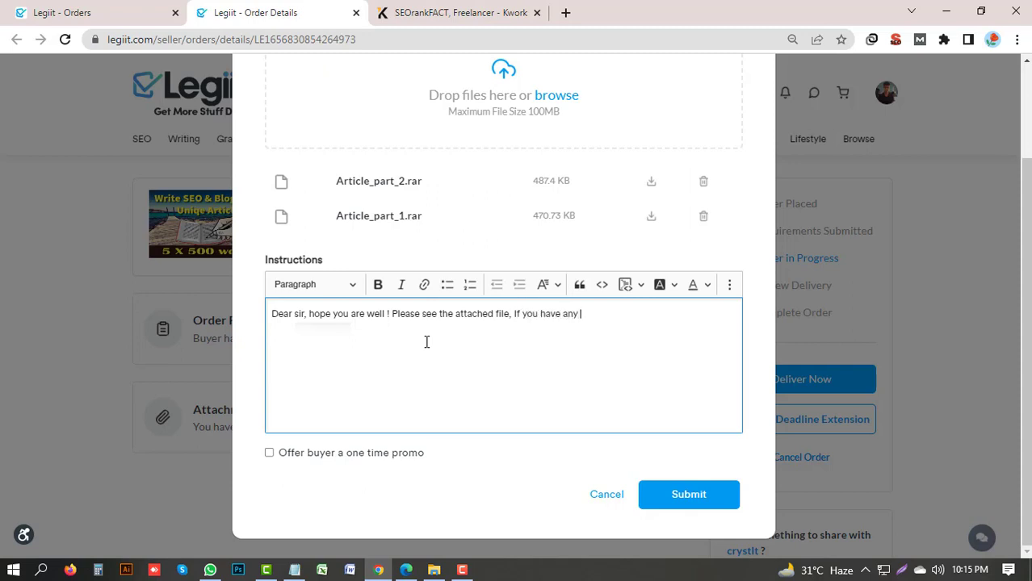
type("lky inform me. Thanks")
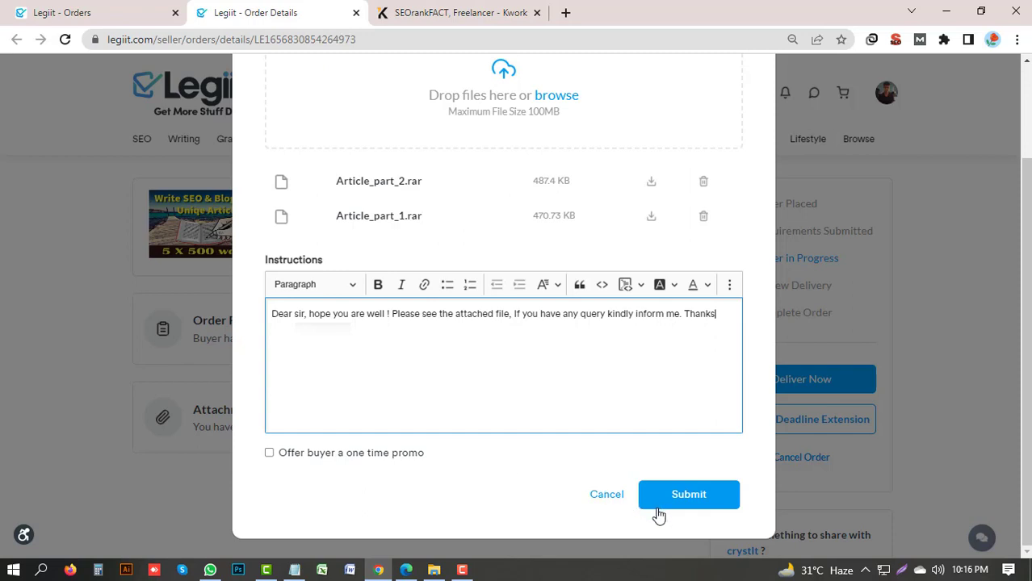
left_click(699, 499)
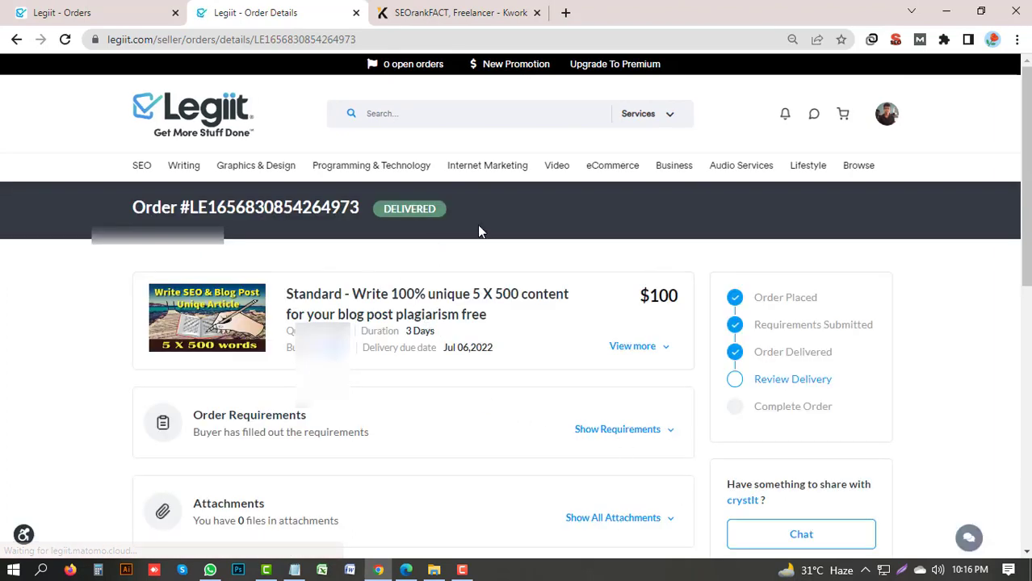
Step: Check the submitted order's delivery status and progress on its order details page
left_click_drag(453, 214, 331, 209)
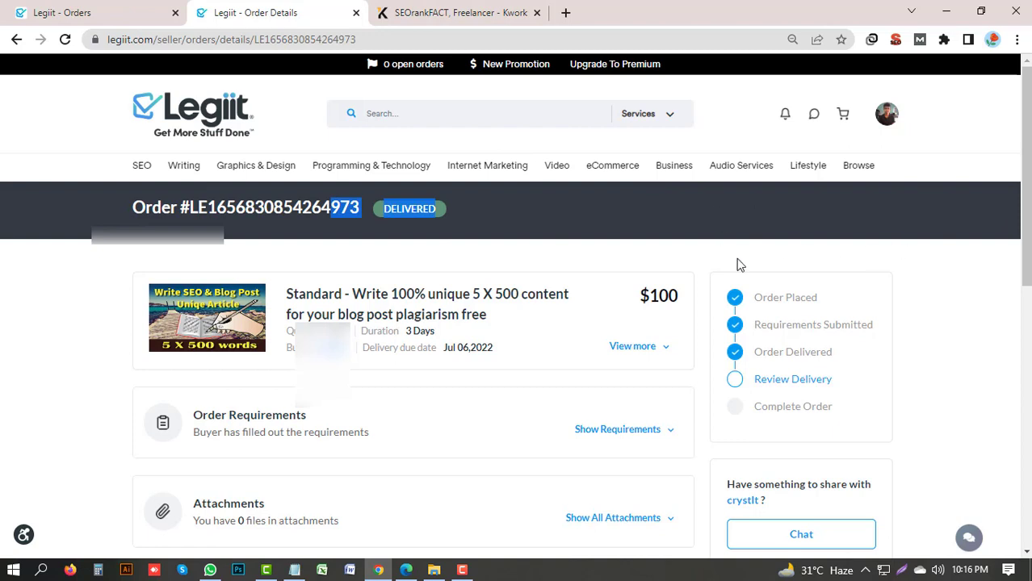
left_click(494, 221)
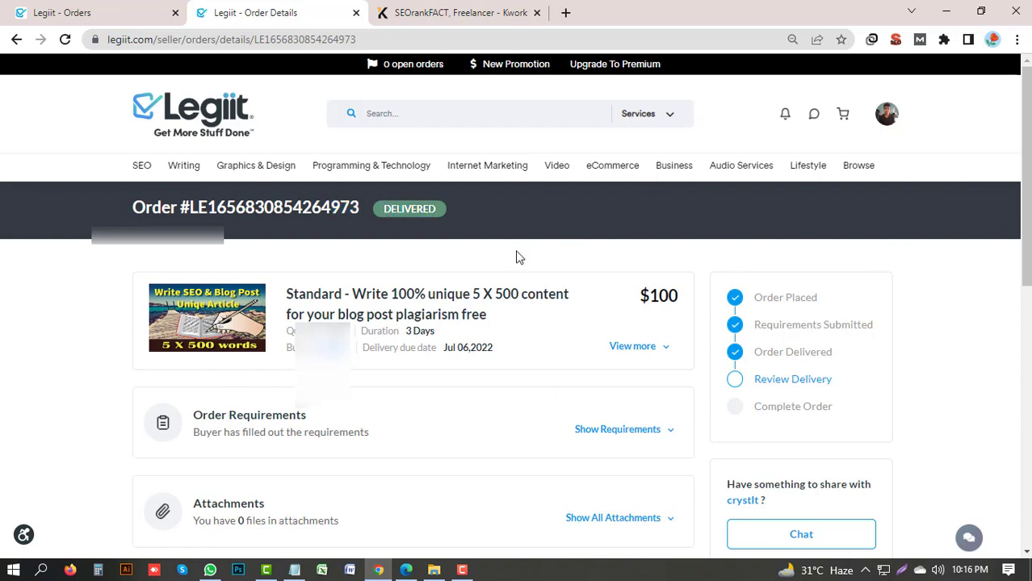
scroll(527, 272, "down", 1)
scroll(529, 295, "up", 1)
Step: View the seller's Kwork profile, and switch to Edge to look over the SEOClerks services and the Fiverr gigs
left_click(465, 10)
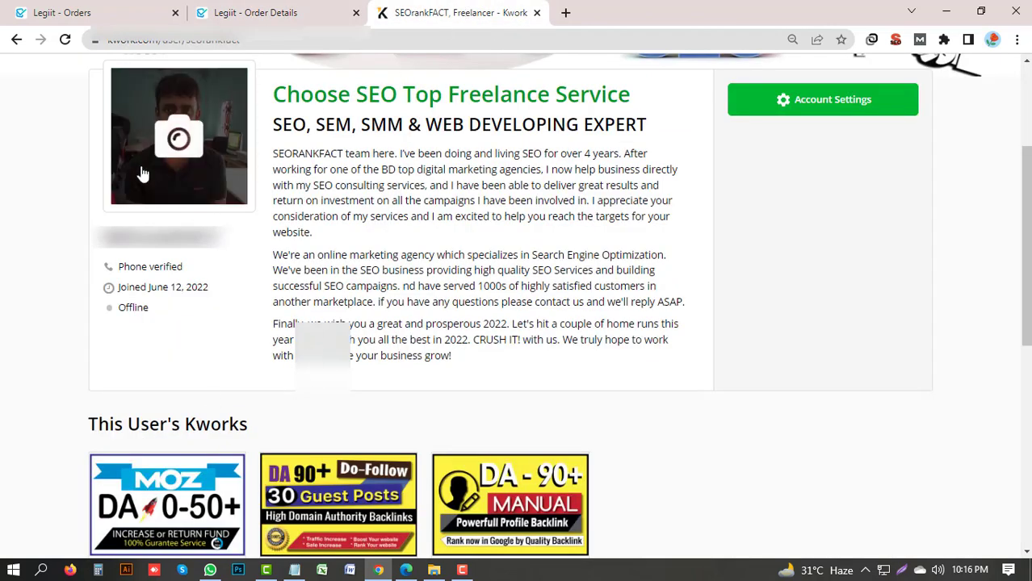
left_click(406, 570)
left_click(284, 8)
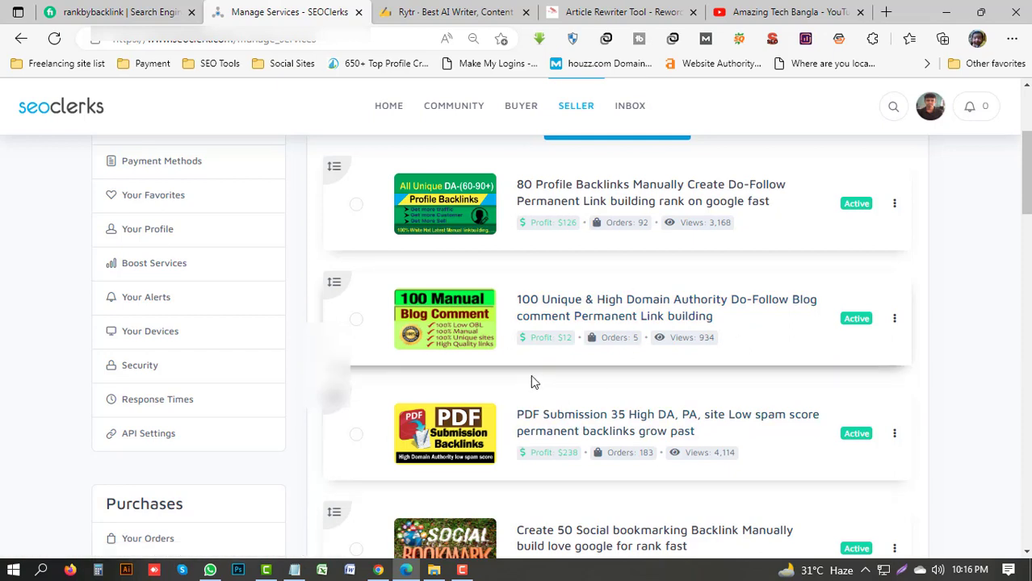
left_click(119, 13)
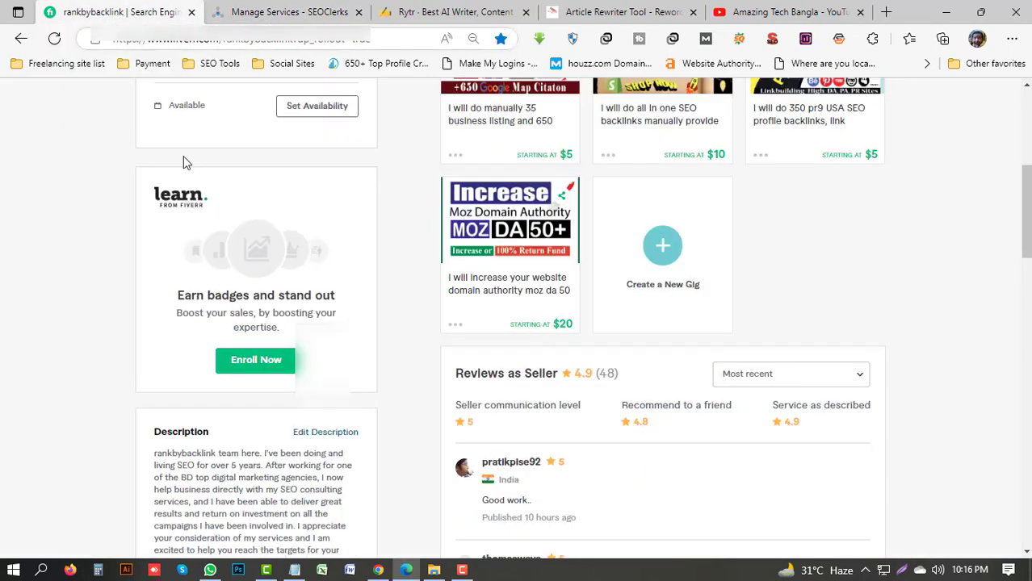
scroll(832, 416, "up", 2)
scroll(693, 365, "up", 1)
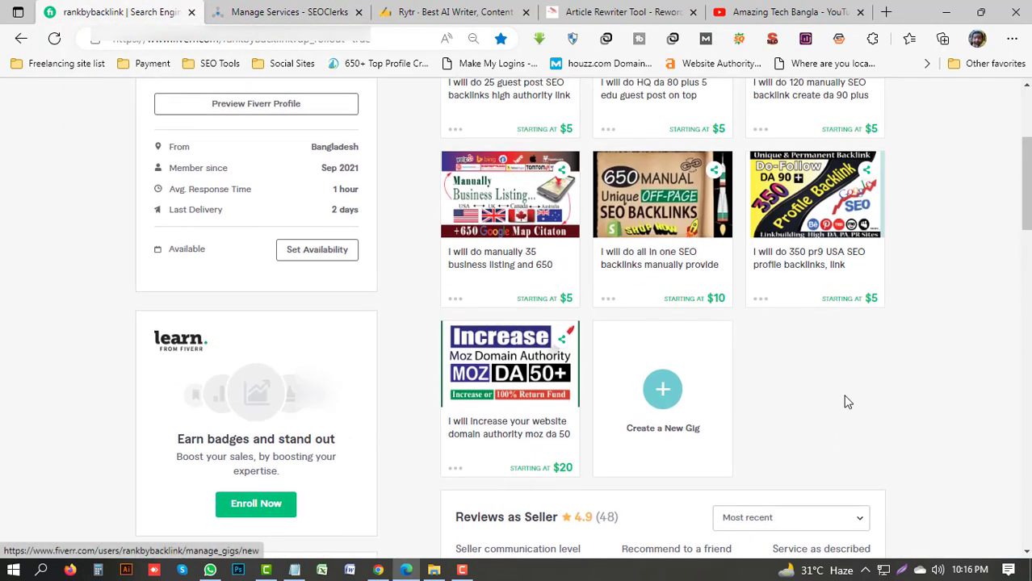
left_click(270, 12)
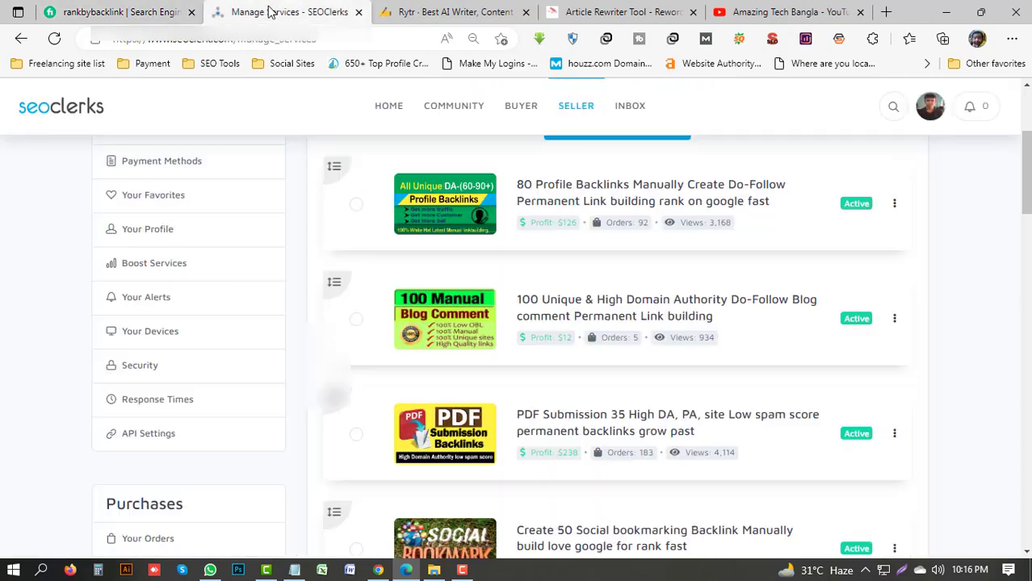
Step: Switch back to Chrome and review the $100 content writing order's details on Legiit
mouse_move(378, 570)
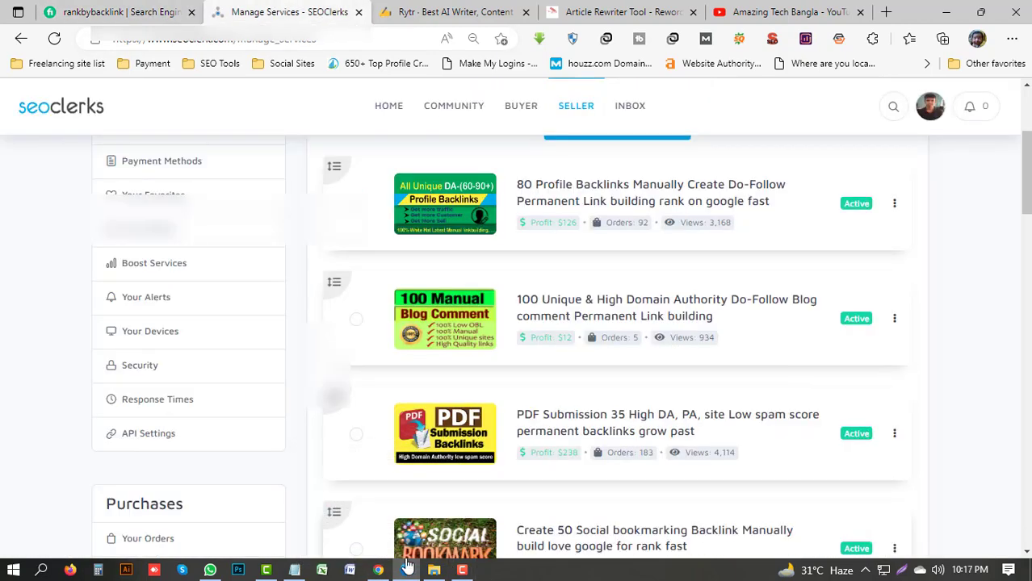
left_click(378, 570)
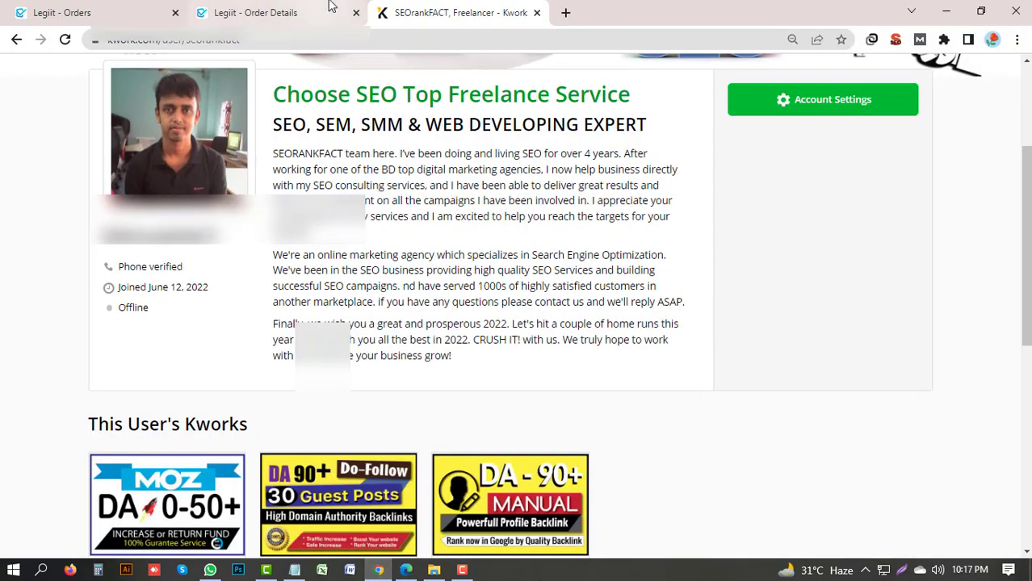
left_click(293, 13)
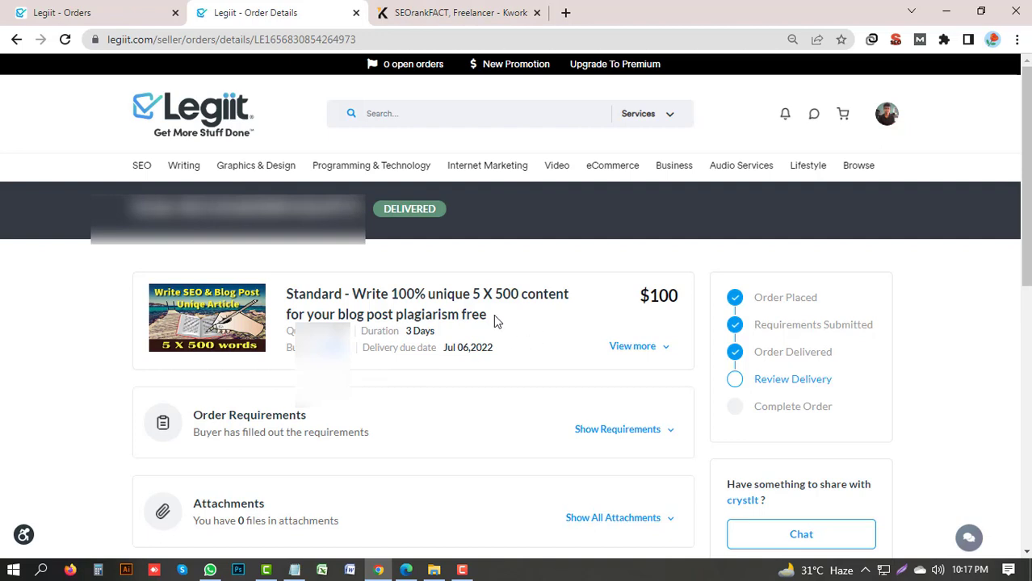
left_click(887, 113)
scroll(420, 424, "down", 2)
scroll(420, 424, "up", 2)
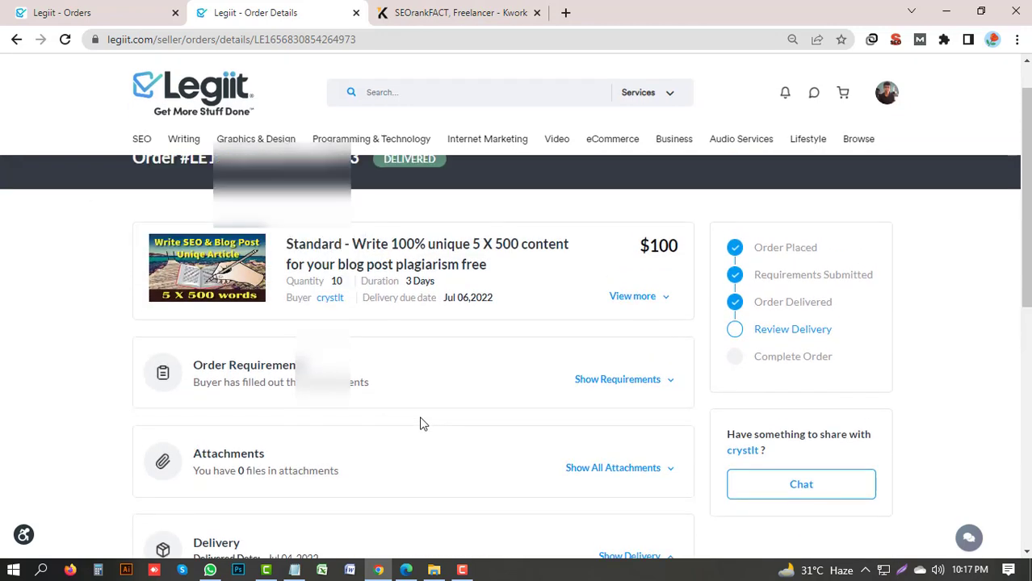